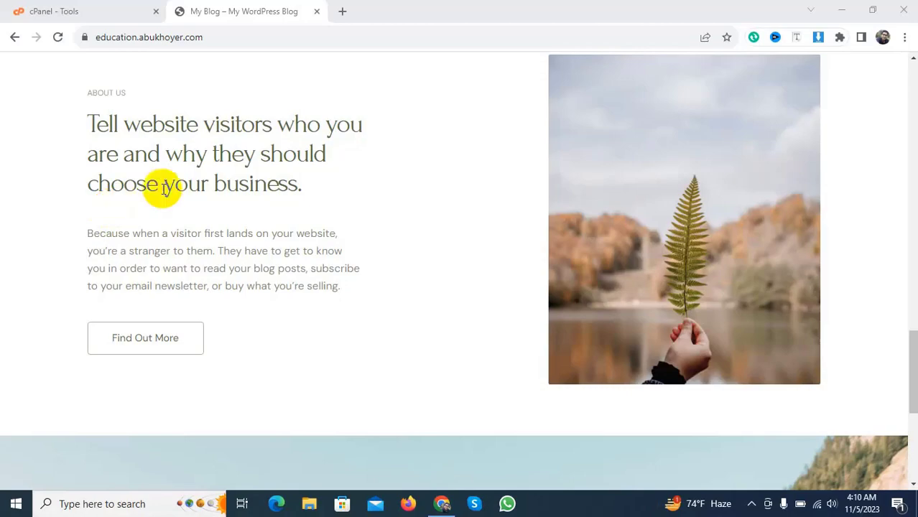
# Step: Look over the WordPress site's home page, from the hero and services sections down to the footer
pyautogui.scroll(8, 320, 167)
pyautogui.scroll(10, 291, 201)
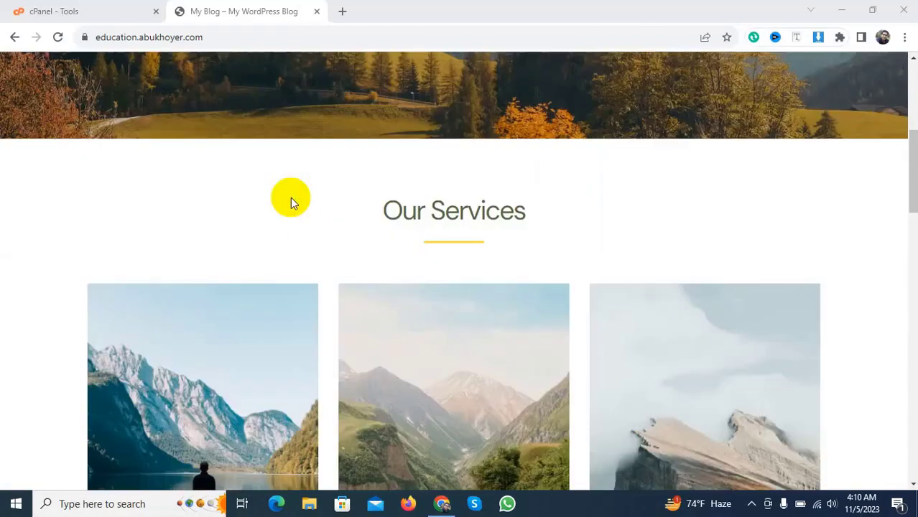
pyautogui.scroll(-15, 290, 201)
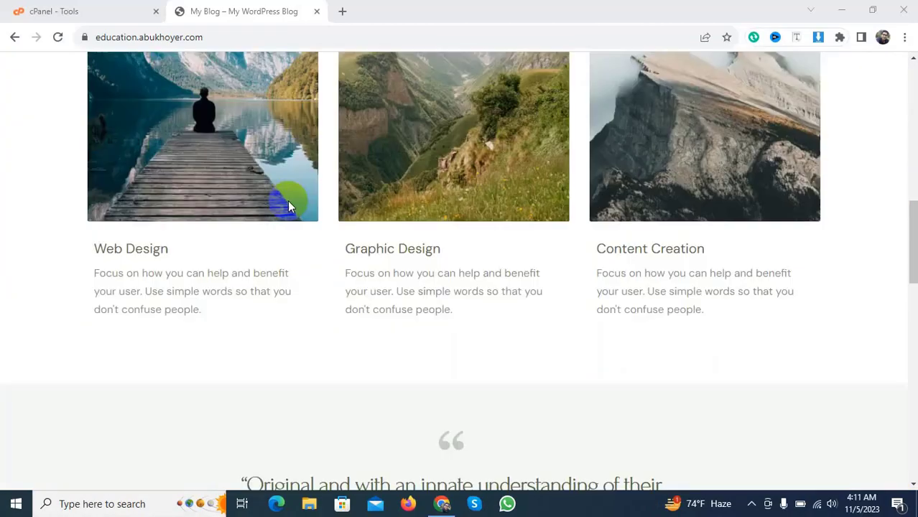
pyautogui.scroll(-4, 282, 211)
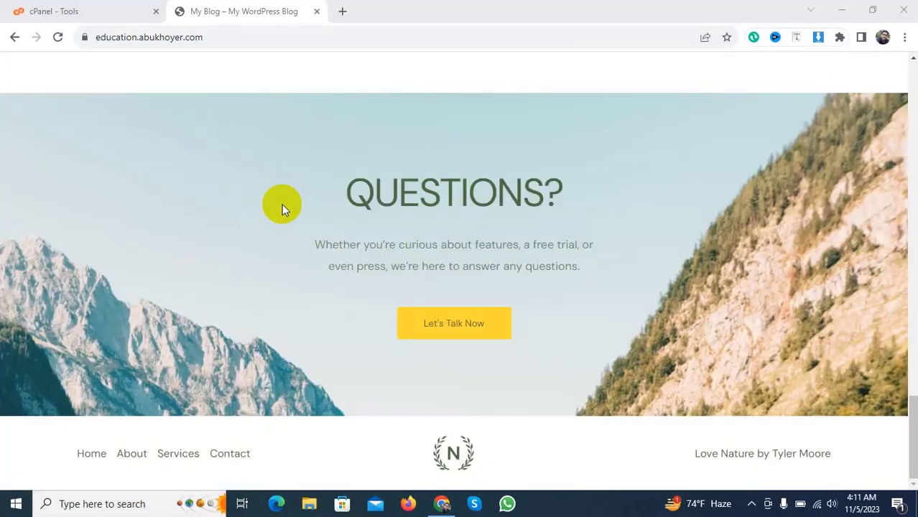
pyautogui.scroll(10, 282, 207)
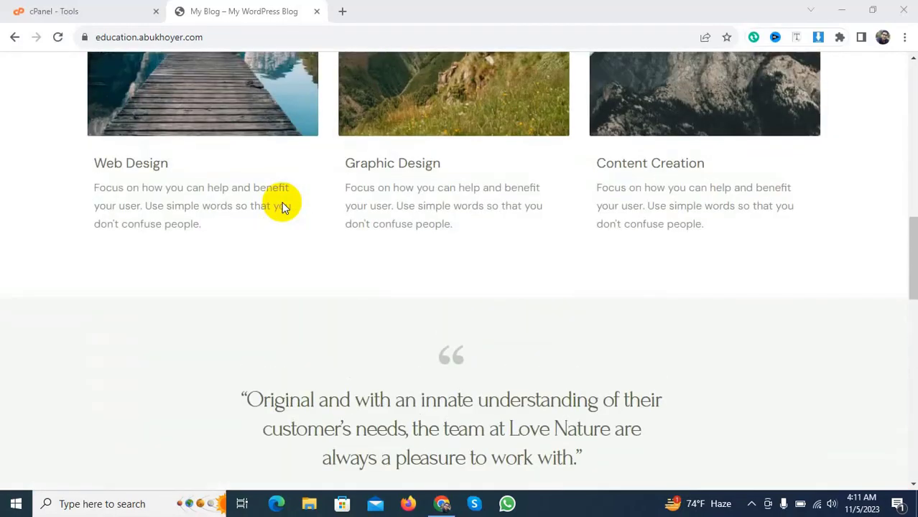
pyautogui.scroll(8, 282, 206)
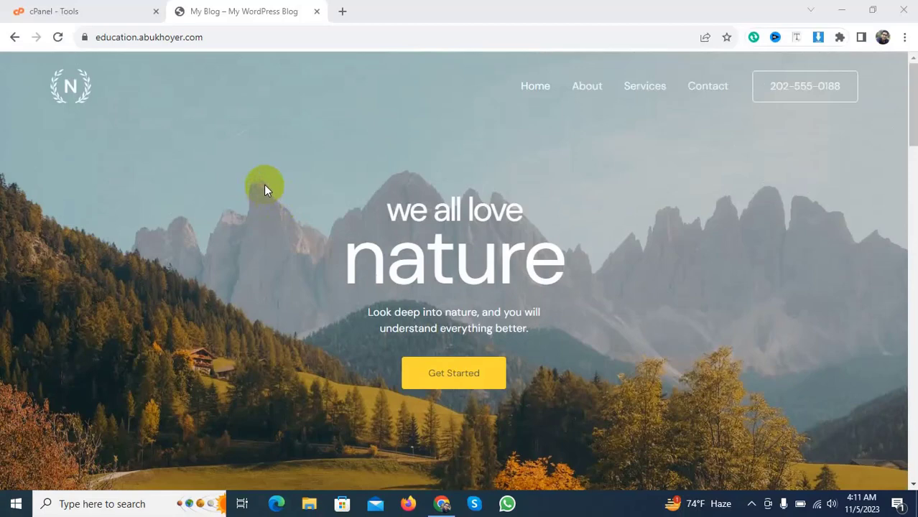
# Step: Switch to cPanel and open the WordPress script page of the Softaculous Apps Installer
pyautogui.click(97, 8)
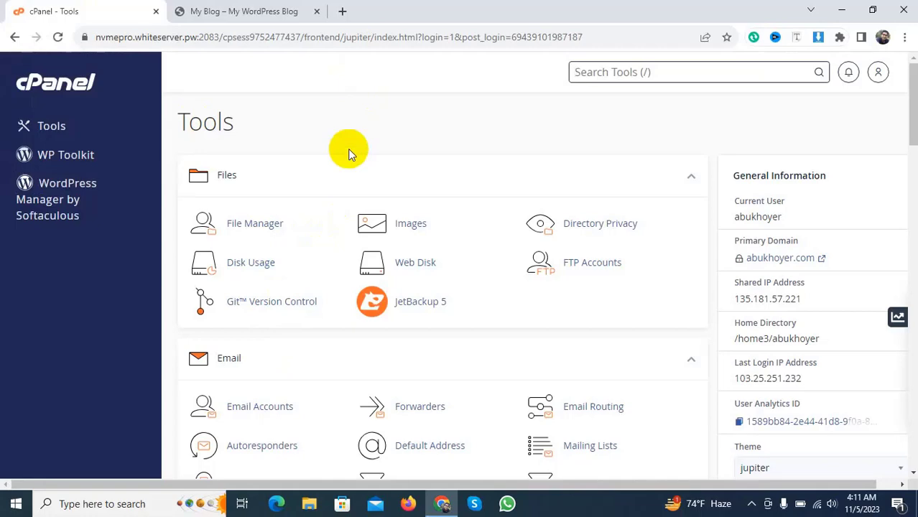
pyautogui.scroll(-5, 335, 165)
pyautogui.scroll(-15, 334, 171)
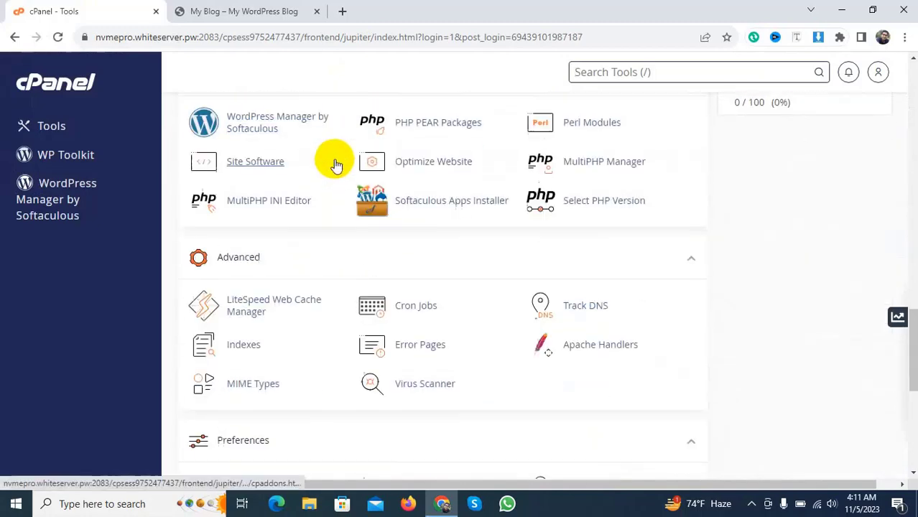
pyautogui.scroll(-3, 321, 158)
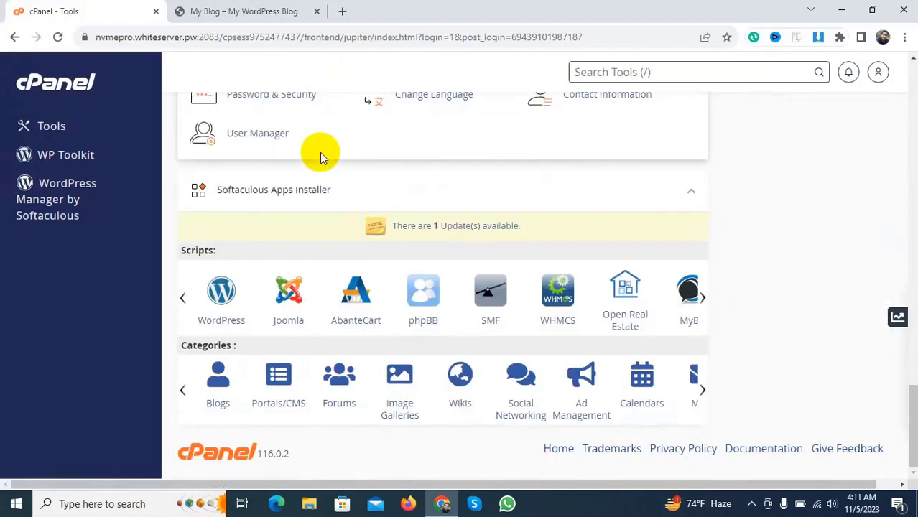
pyautogui.click(224, 302)
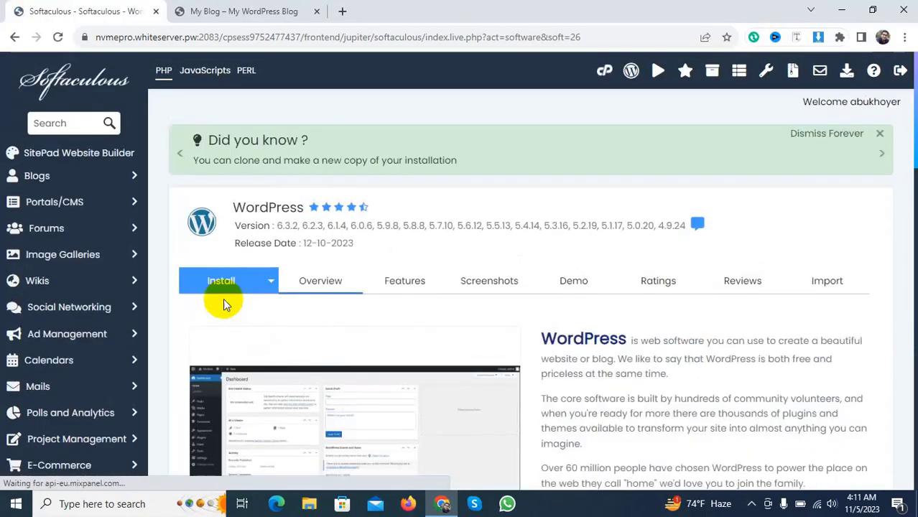
# Step: Open the installation details of the education subdomain's WordPress site from the current installations list
pyautogui.scroll(-9, 267, 197)
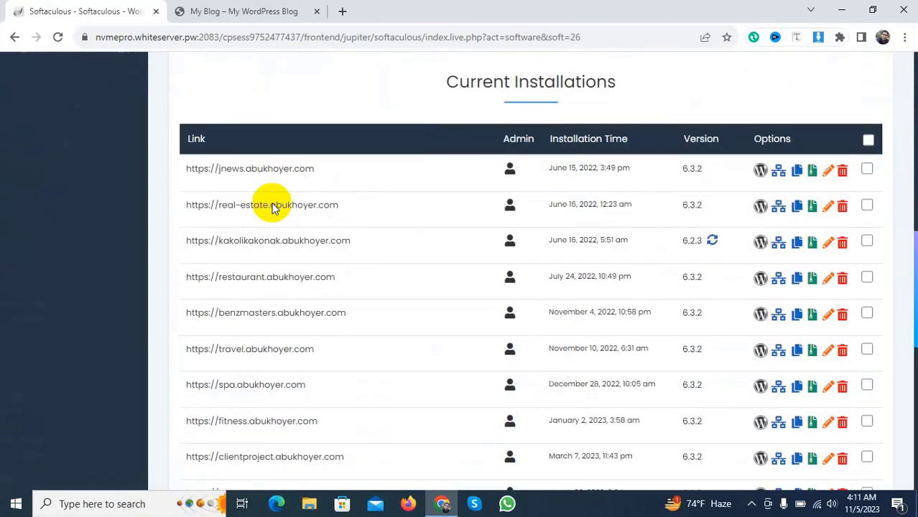
pyautogui.scroll(-7, 271, 207)
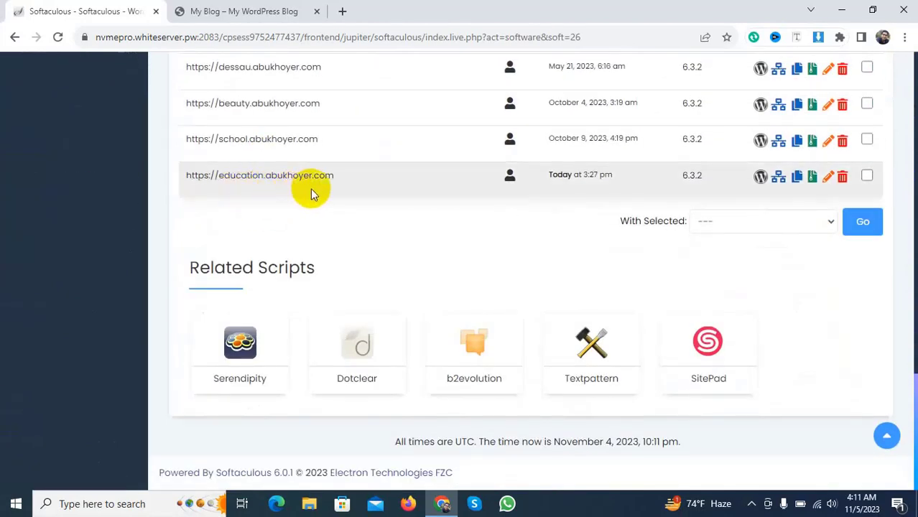
pyautogui.click(827, 177)
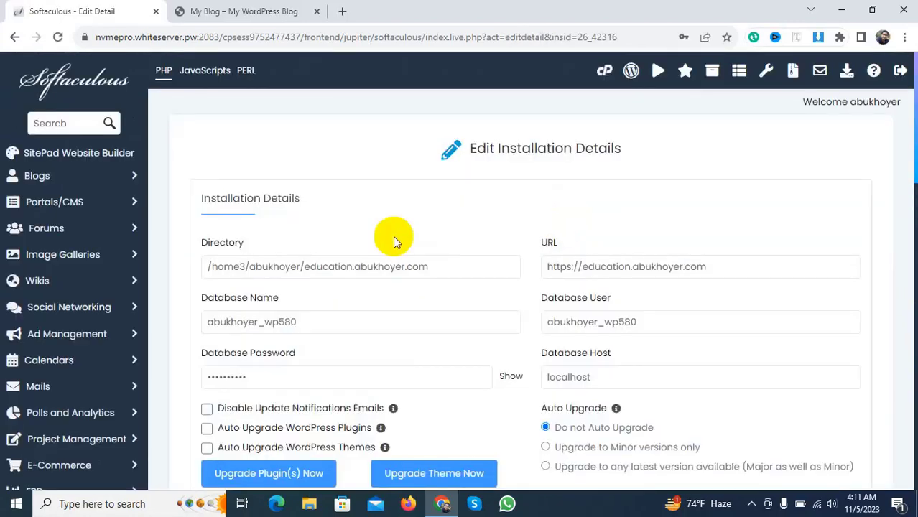
# Step: Check the database name in the education site's installation details
pyautogui.scroll(-2, 393, 236)
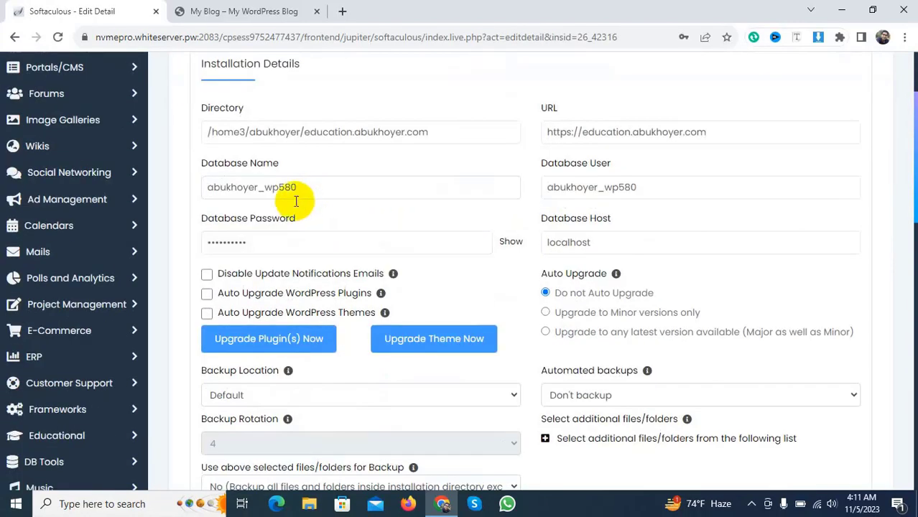
pyautogui.moveTo(264, 189); pyautogui.dragTo(286, 189)
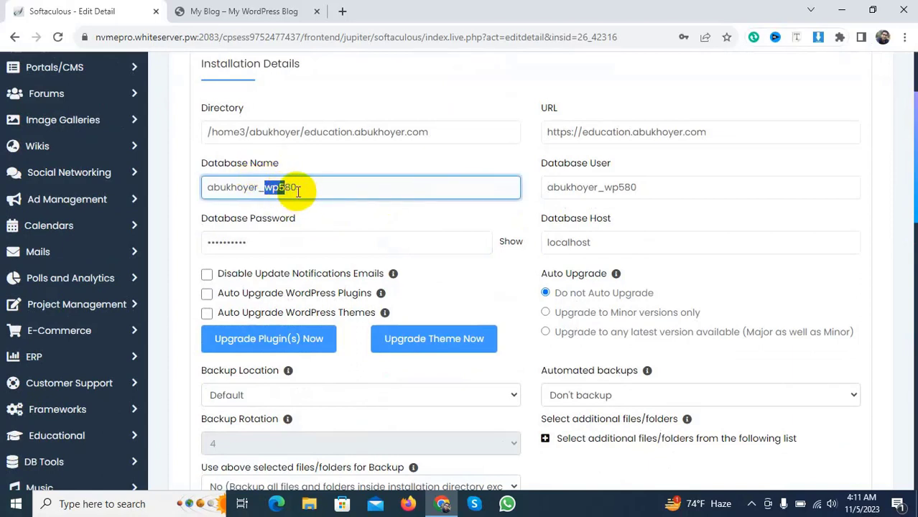
pyautogui.click(298, 189)
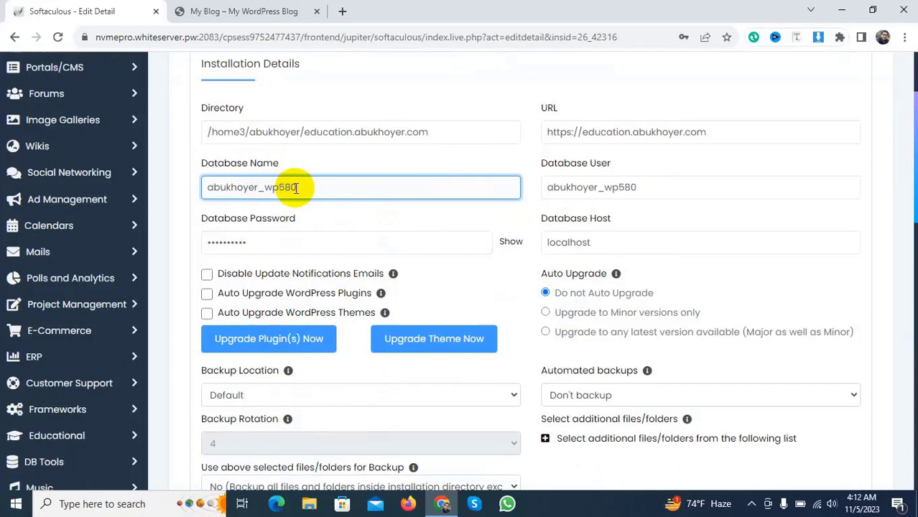
# Step: Open the cPanel control panel in a separate browser tab from Softaculous and switch to it
pyautogui.scroll(3, 293, 188)
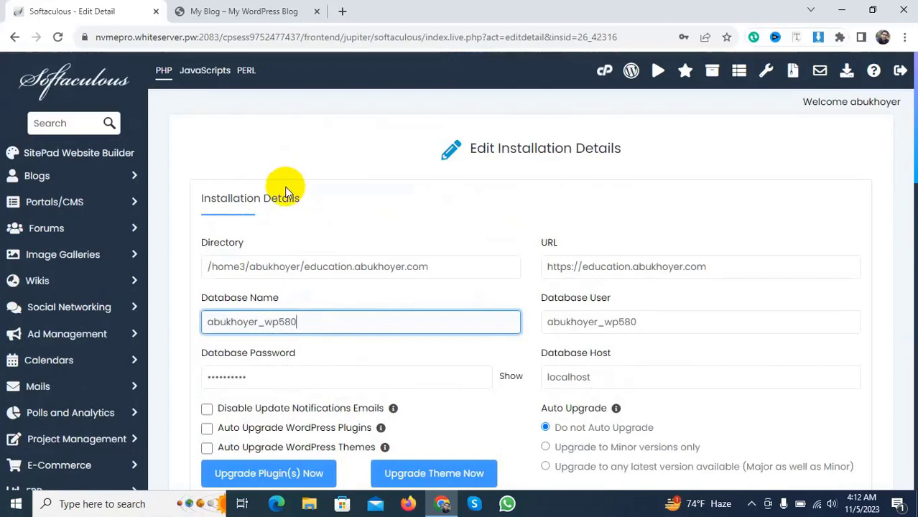
pyautogui.click(605, 71)
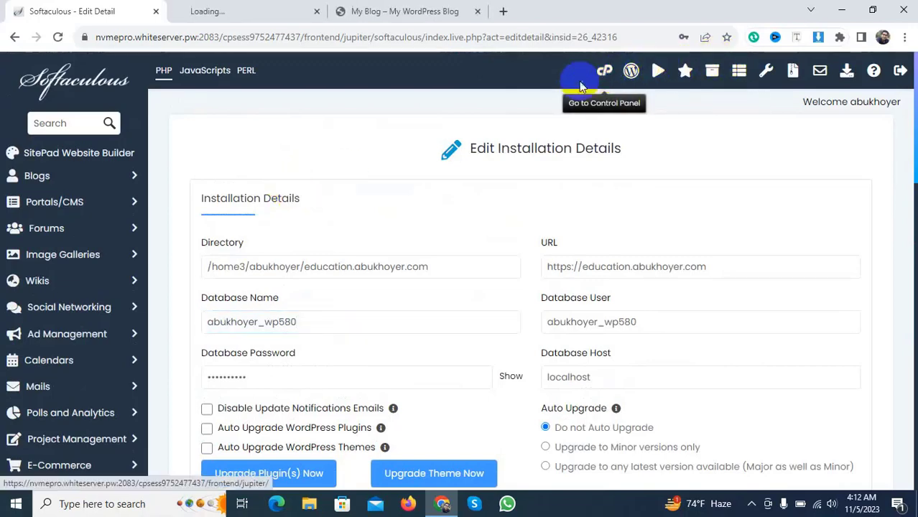
pyautogui.click(284, 10)
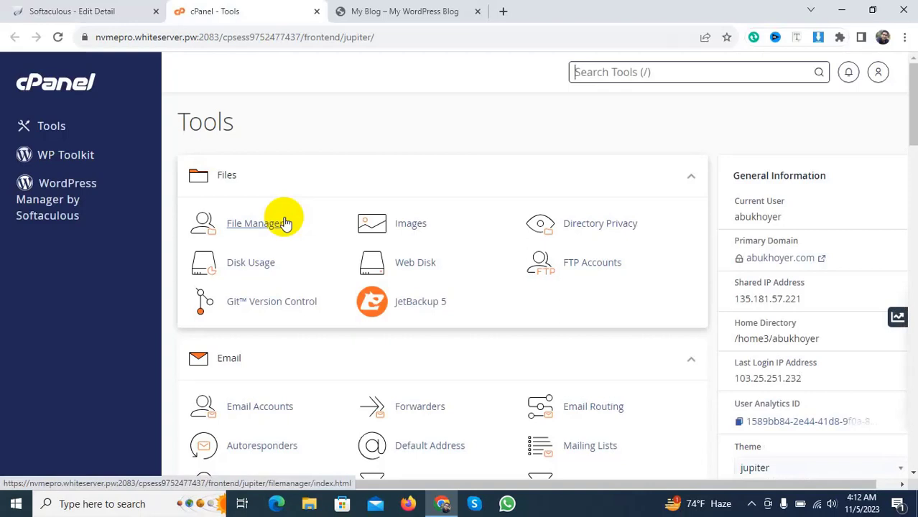
# Step: View the primary domain's website alongside the education site and its installation details, and close the primary domain's page
pyautogui.click(783, 259)
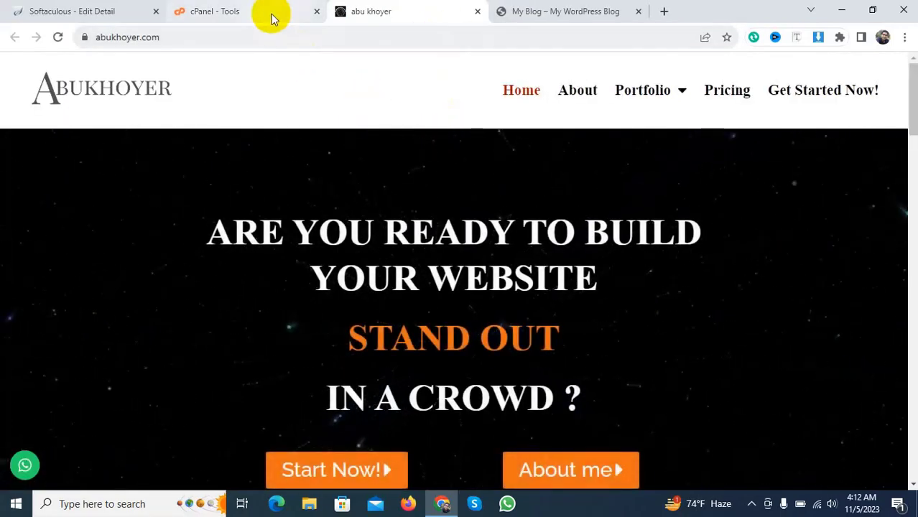
pyautogui.click(531, 11)
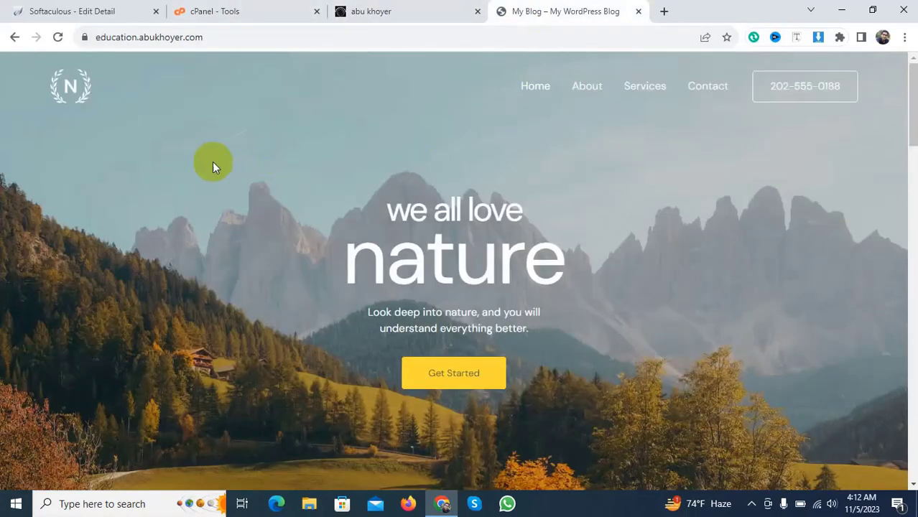
pyautogui.click(260, 9)
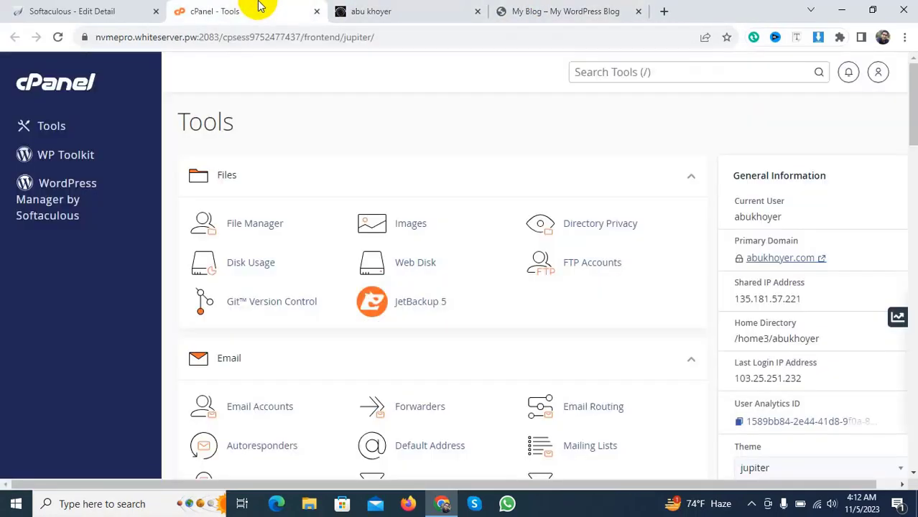
pyautogui.click(79, 10)
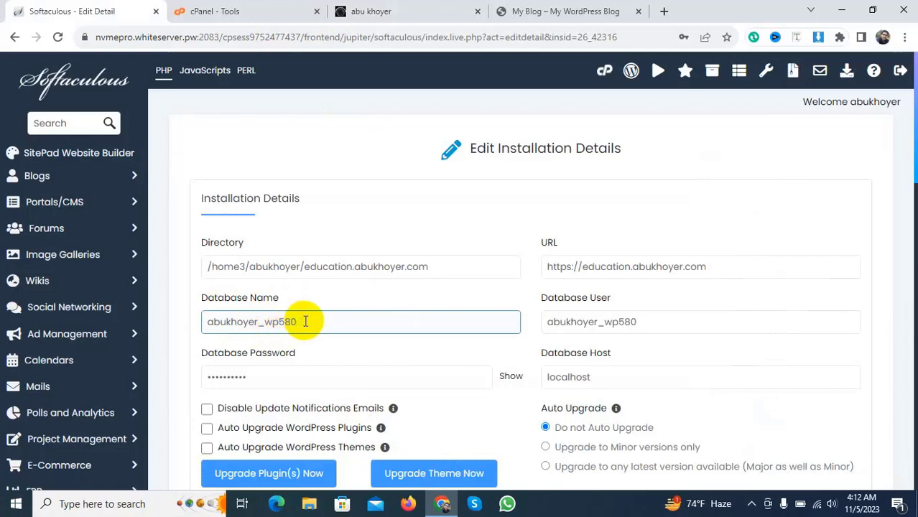
pyautogui.click(271, 9)
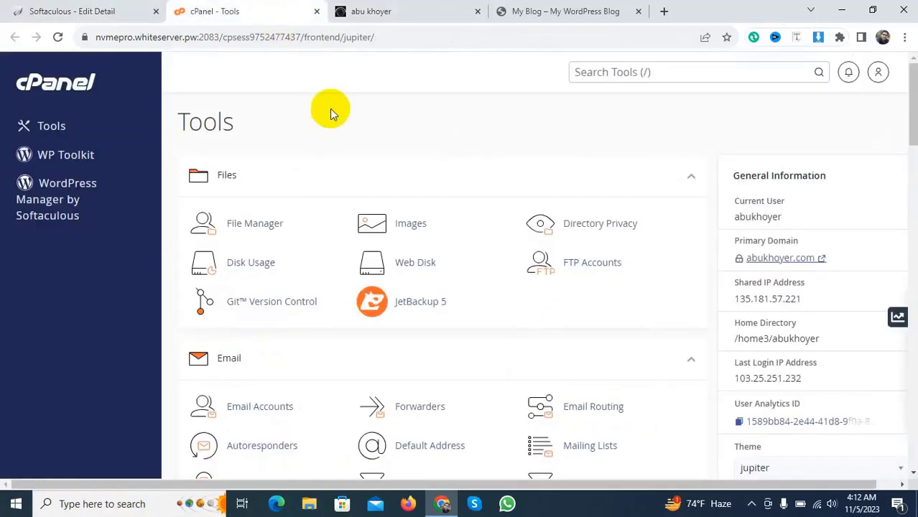
pyautogui.click(395, 11)
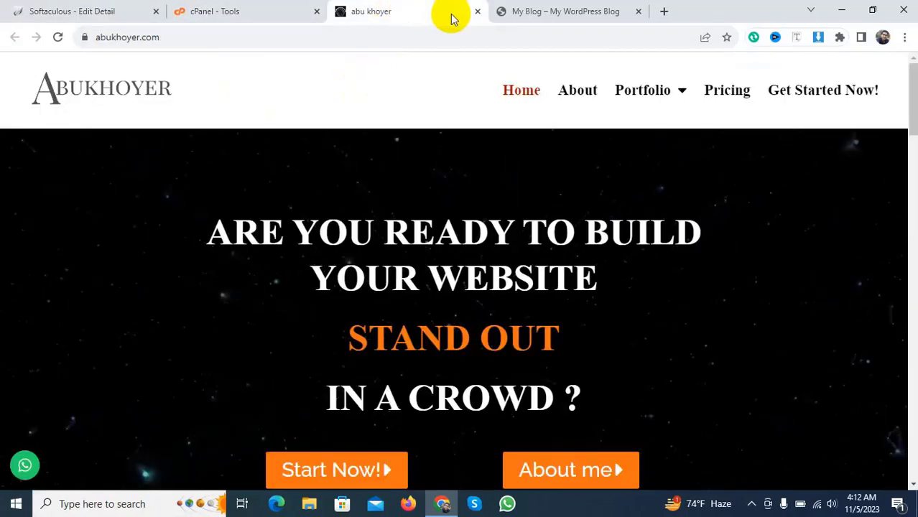
pyautogui.click(477, 12)
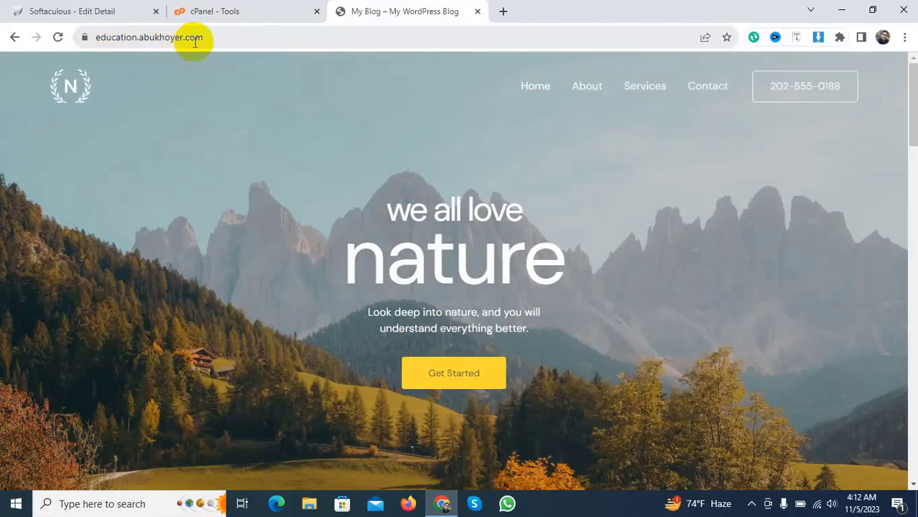
# Step: Open the File Manager from cPanel and locate the education subdomain's folder in the home directory
pyautogui.click(244, 13)
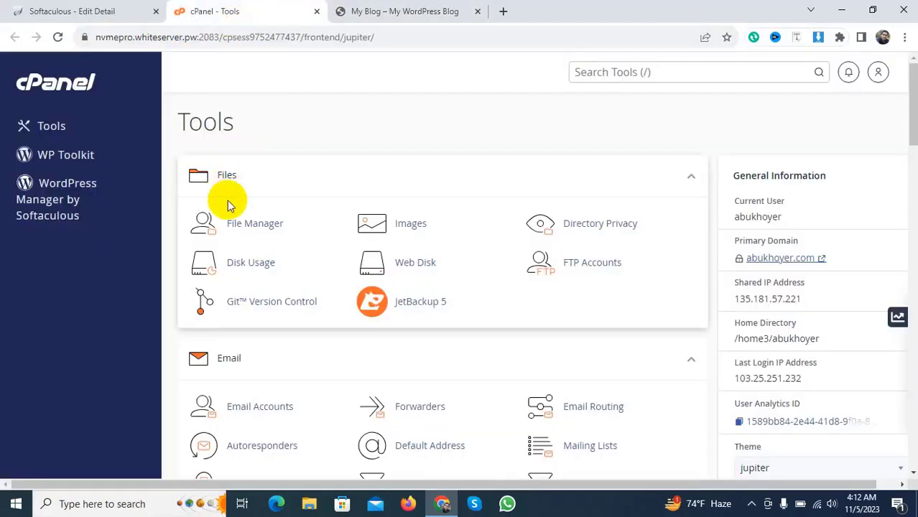
pyautogui.click(252, 230)
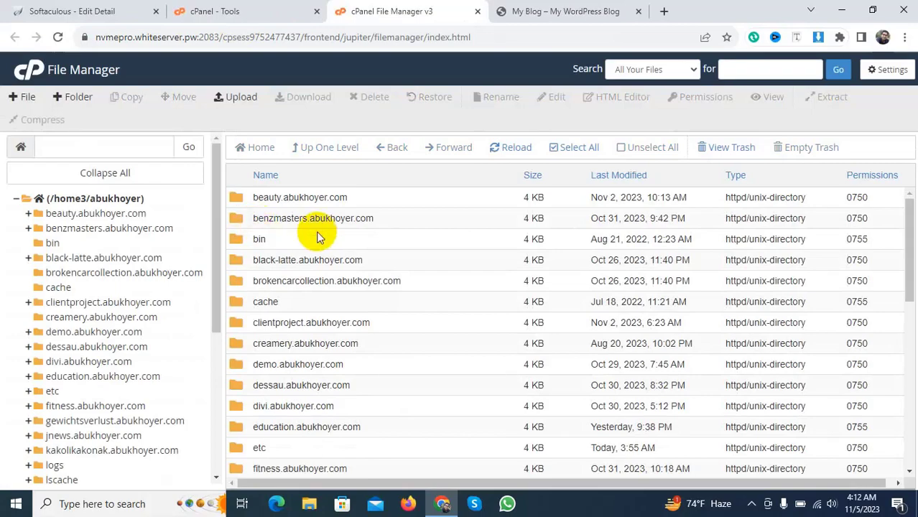
pyautogui.scroll(-3, 320, 234)
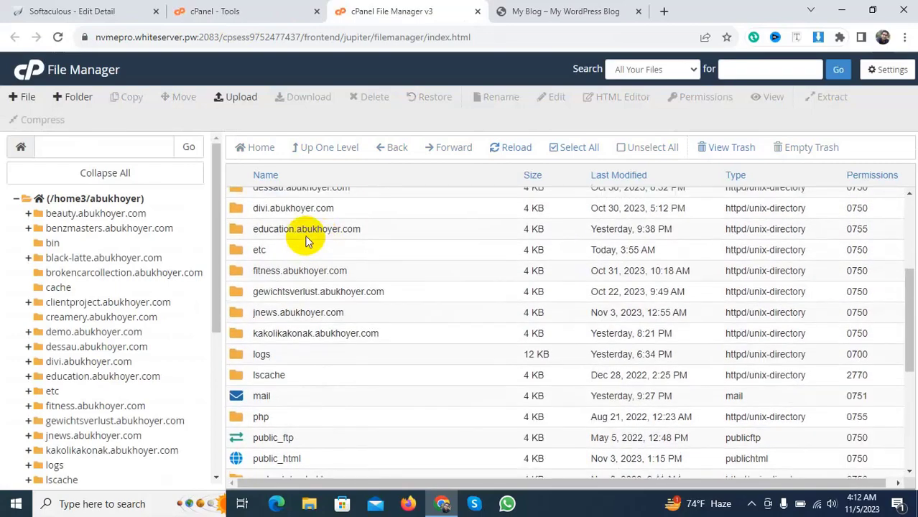
pyautogui.scroll(2, 322, 245)
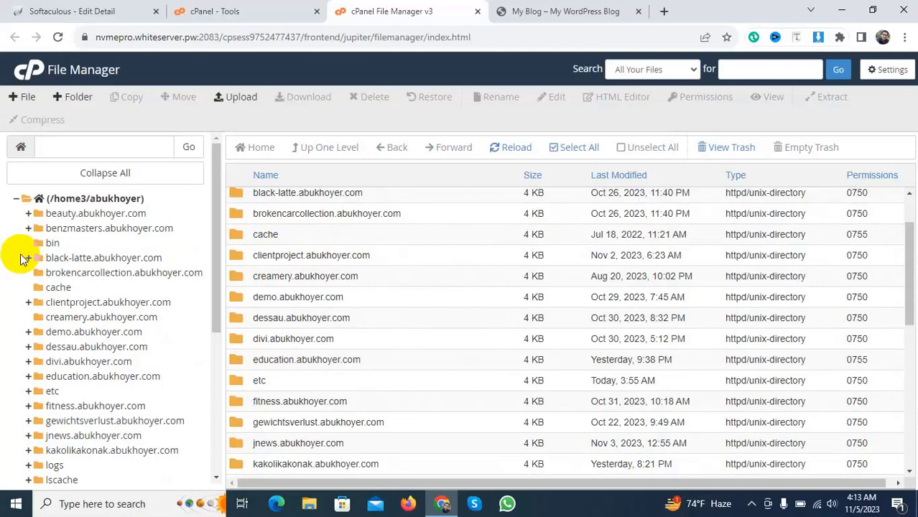
# Step: Open the public_html folder to view the primary domain's WordPress files
pyautogui.scroll(-5, 367, 287)
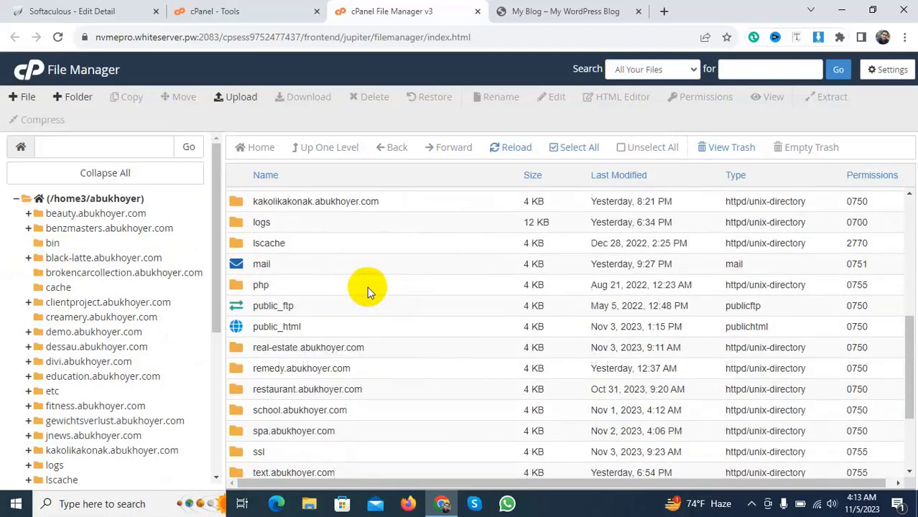
pyautogui.scroll(-1, 362, 276)
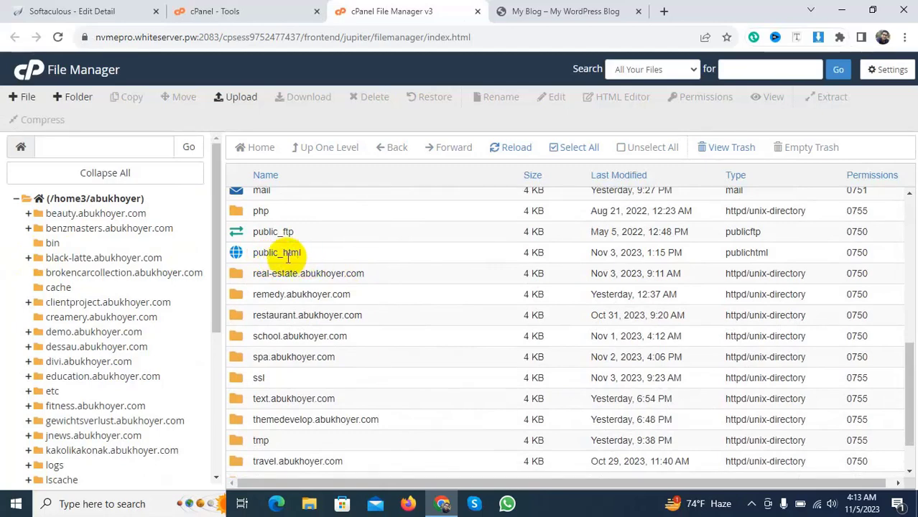
pyautogui.doubleClick(250, 250)
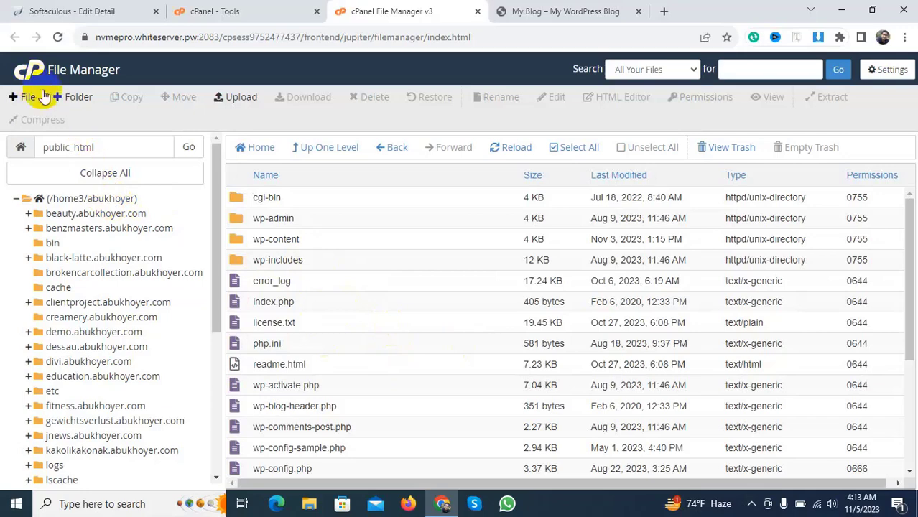
# Step: Return to the home directory and look through the folder tree for the website folders
pyautogui.click(382, 149)
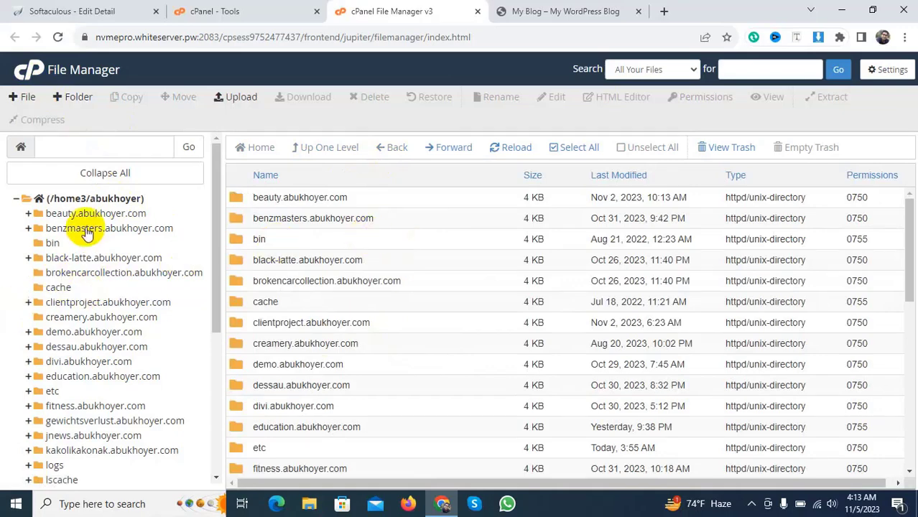
pyautogui.scroll(-3, 81, 402)
pyautogui.scroll(-1, 80, 400)
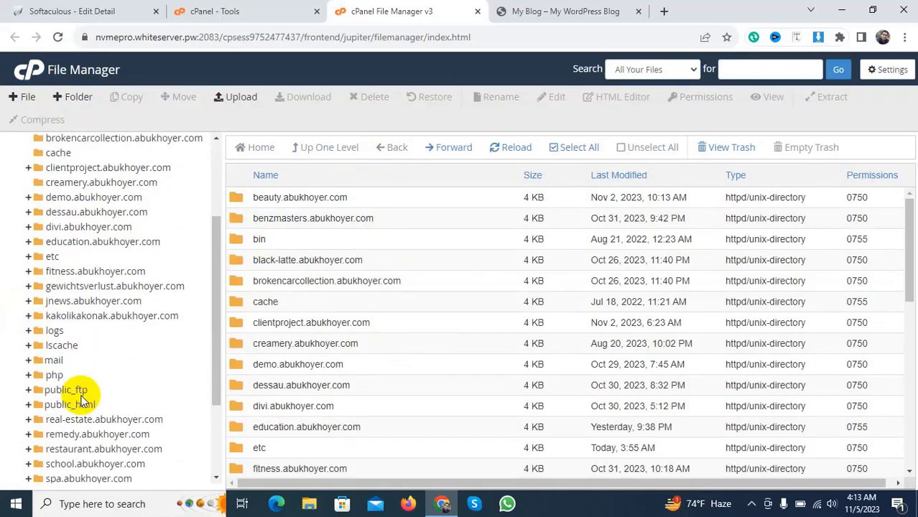
pyautogui.scroll(4, 80, 401)
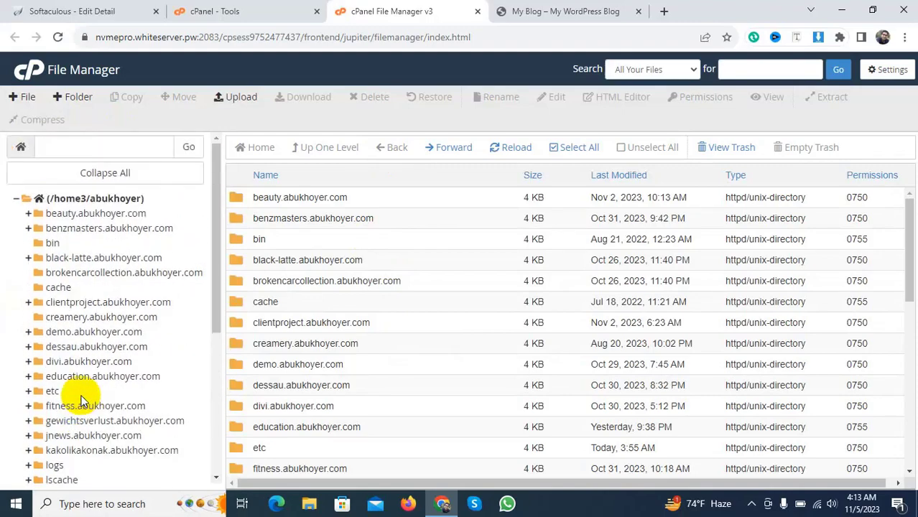
# Step: Open the education subdomain's folder from the home directory and look through its WordPress files
pyautogui.scroll(-4, 309, 370)
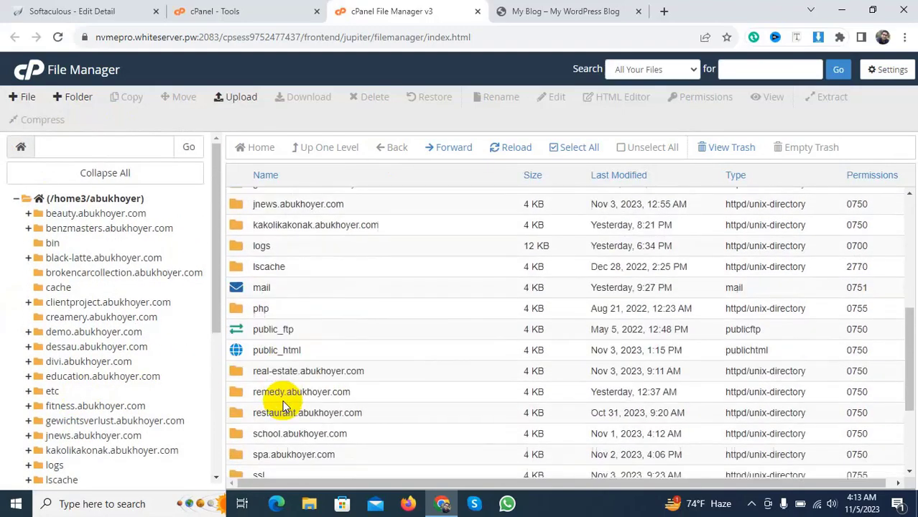
pyautogui.scroll(-1, 282, 400)
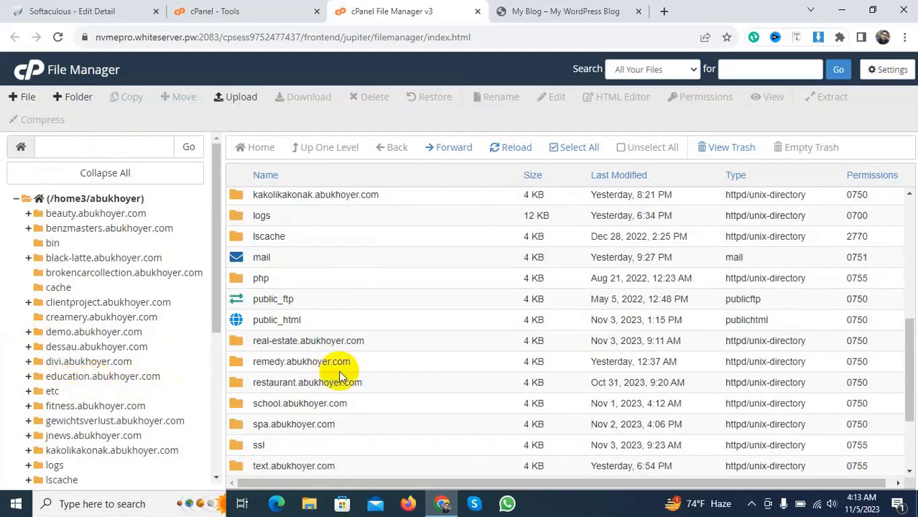
pyautogui.scroll(4, 286, 411)
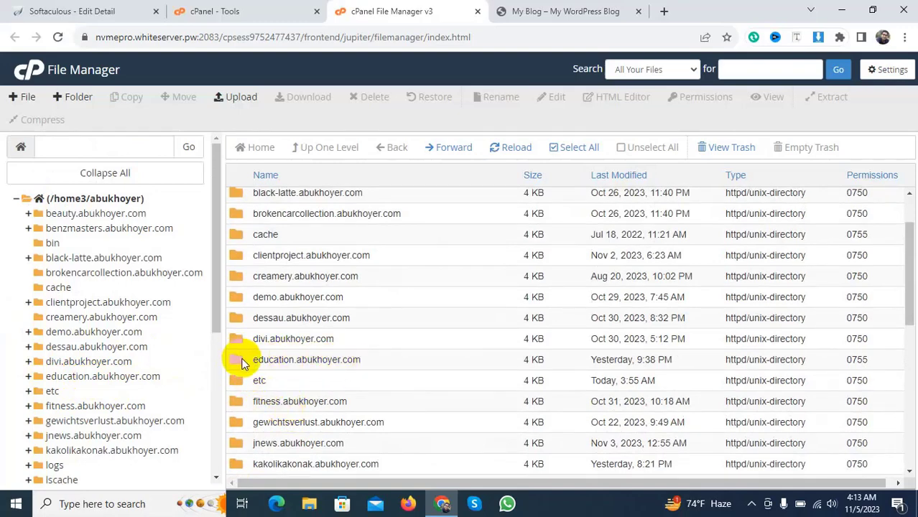
pyautogui.doubleClick(242, 362)
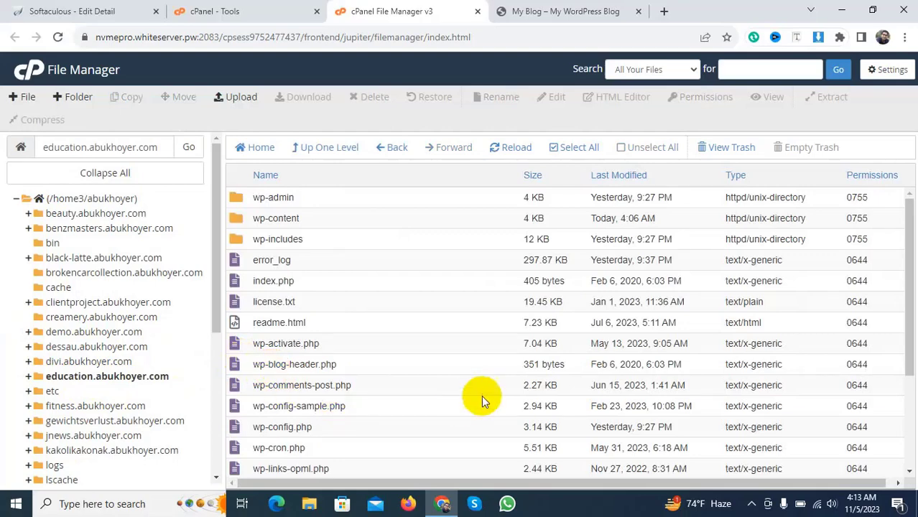
pyautogui.scroll(-2, 476, 383)
pyautogui.scroll(2, 476, 383)
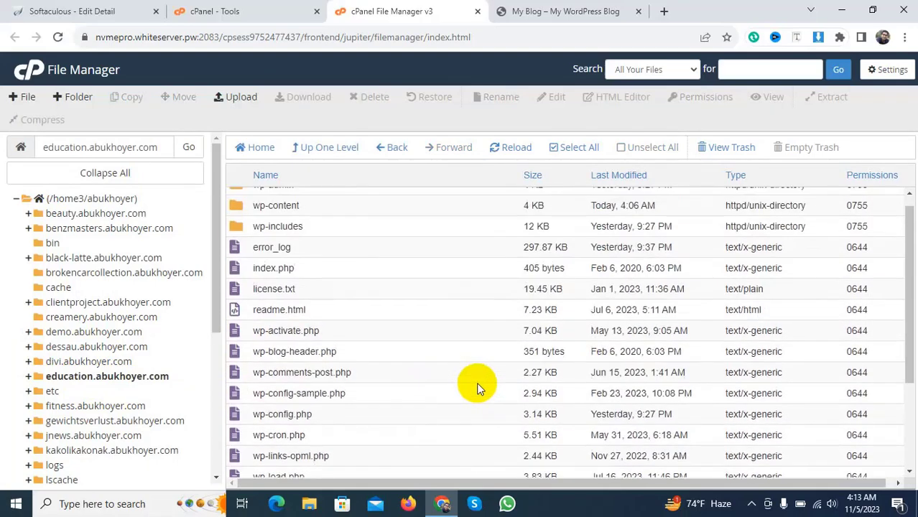
pyautogui.scroll(-3, 479, 388)
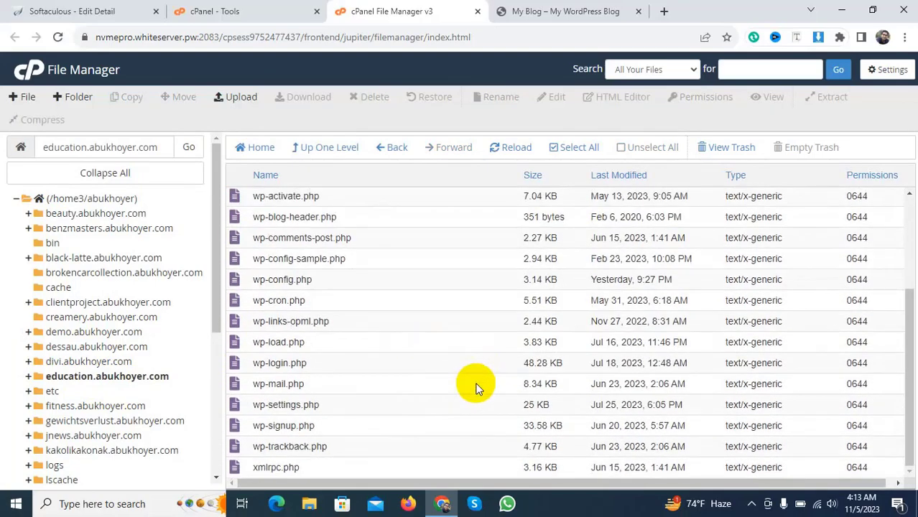
pyautogui.scroll(3, 403, 384)
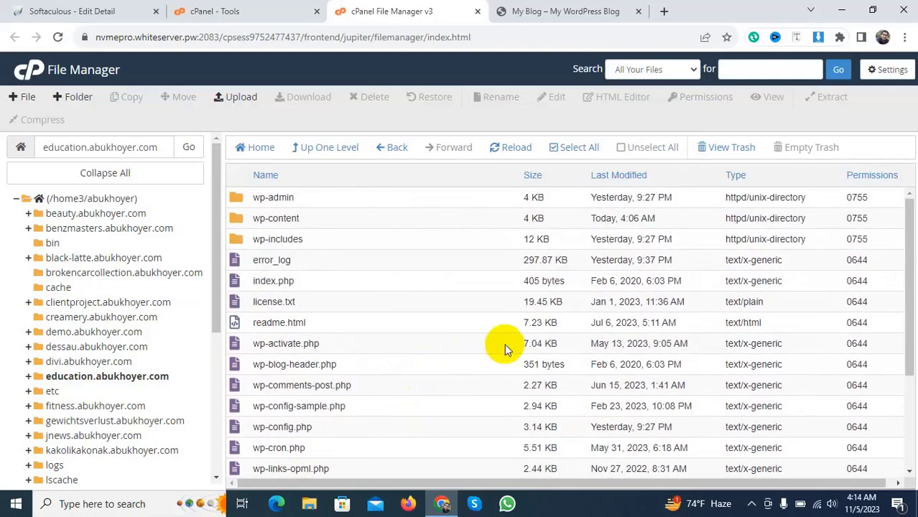
# Step: Compress all files in the education folder into a Zip Archive, look through the compression results and close them
pyautogui.click(571, 147)
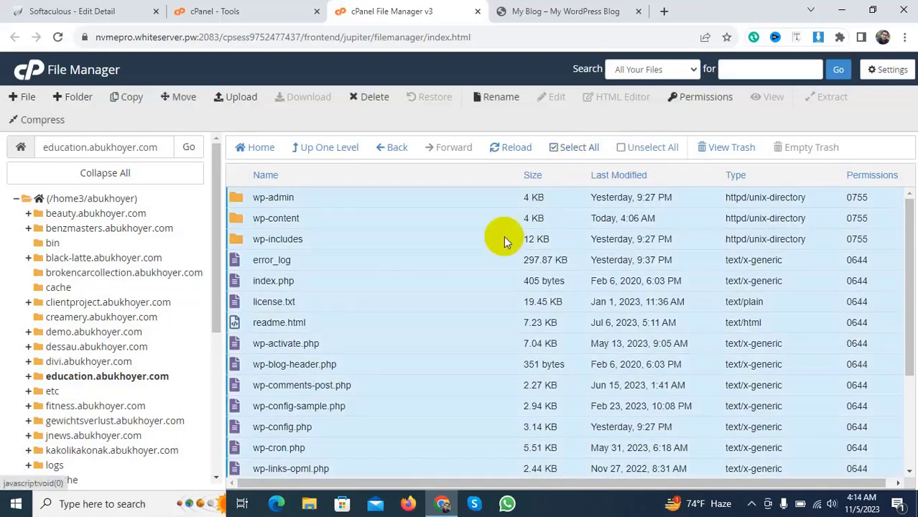
pyautogui.rightClick(402, 263)
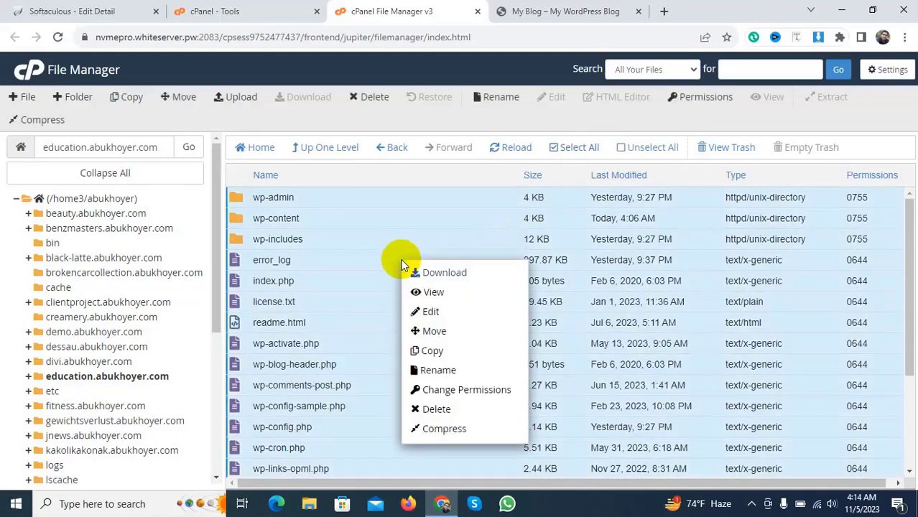
pyautogui.click(442, 428)
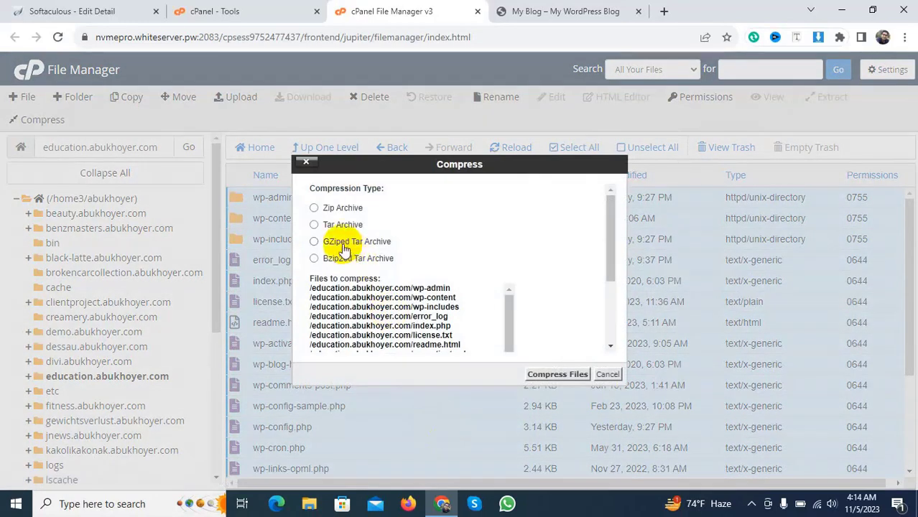
pyautogui.click(314, 208)
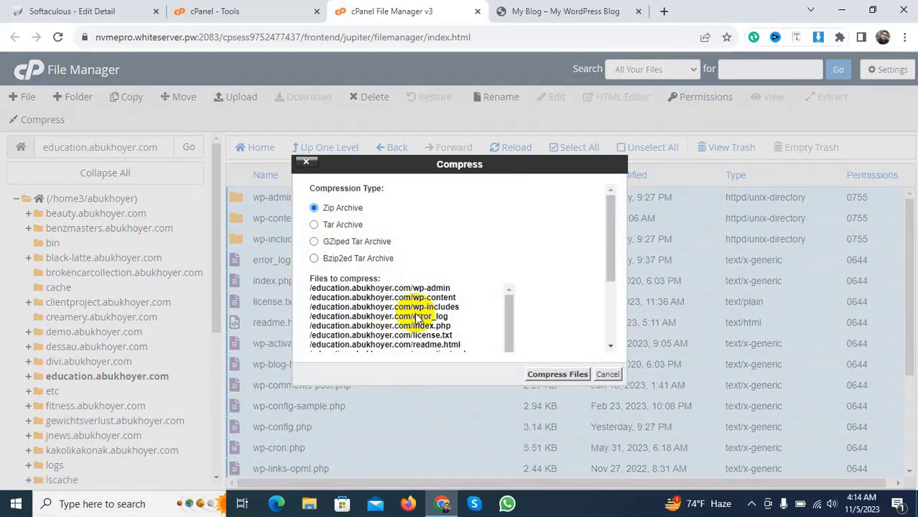
pyautogui.click(558, 375)
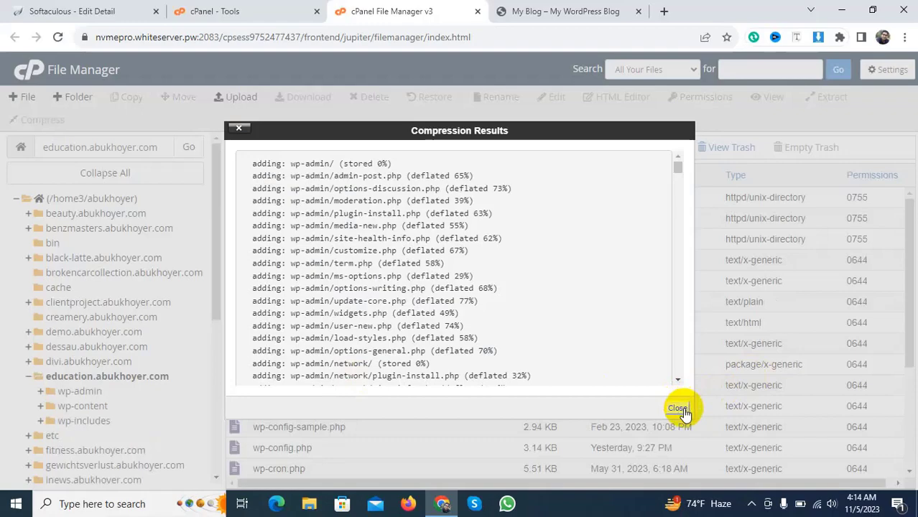
pyautogui.scroll(-5, 321, 242)
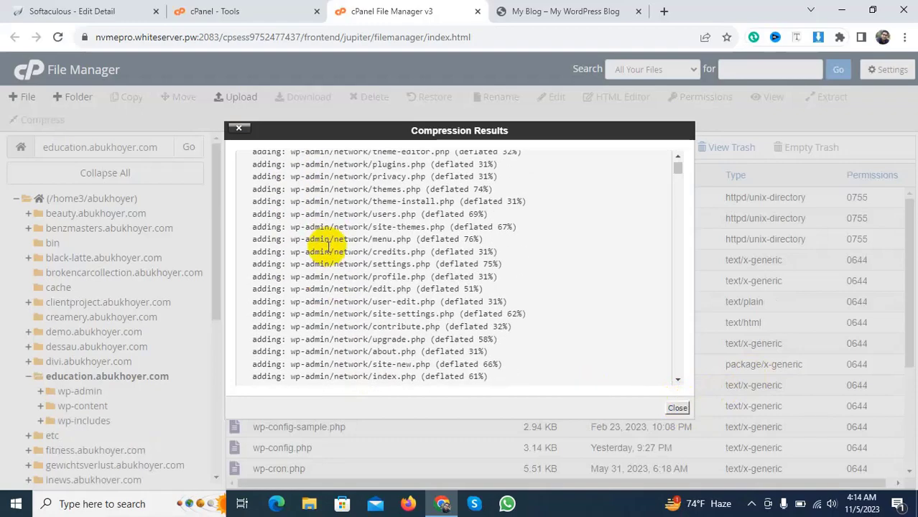
pyautogui.scroll(-10, 328, 244)
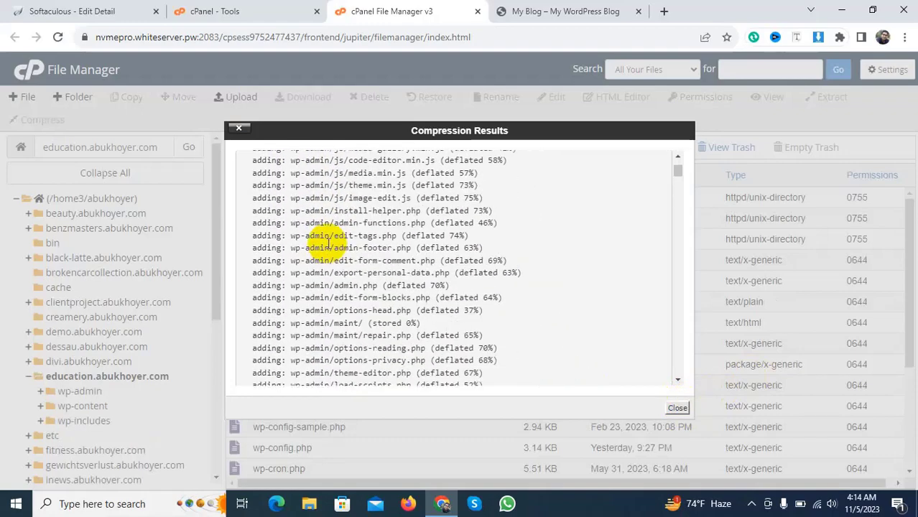
pyautogui.scroll(-12, 328, 244)
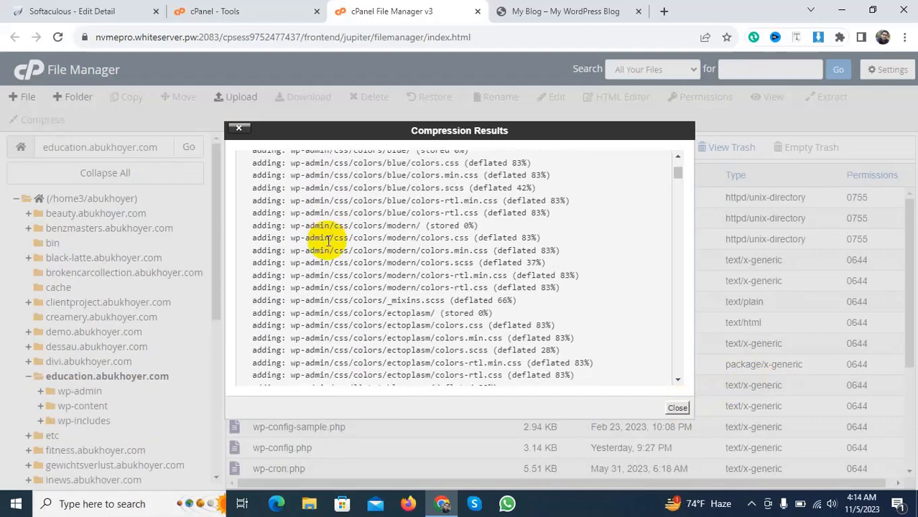
pyautogui.scroll(-10, 328, 242)
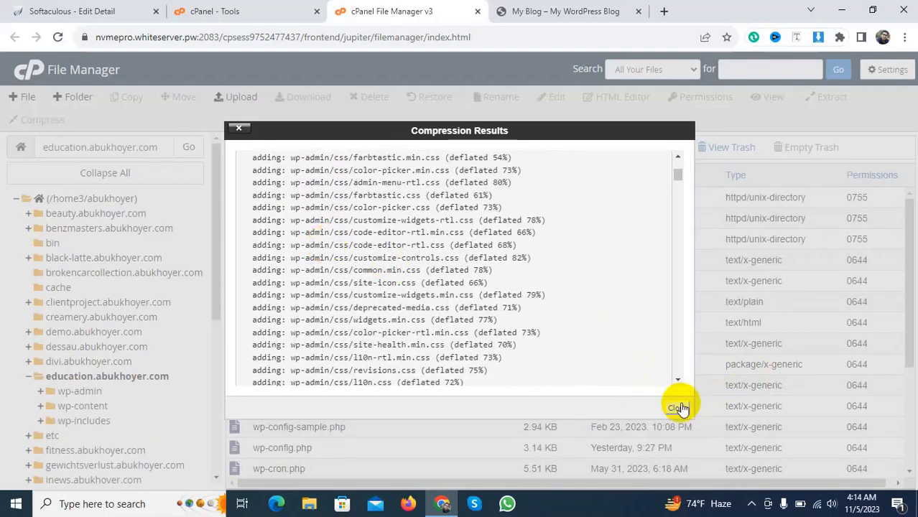
pyautogui.click(679, 408)
# Step: Locate wp-admin.zip in the education folder and download it
pyautogui.scroll(-3, 442, 303)
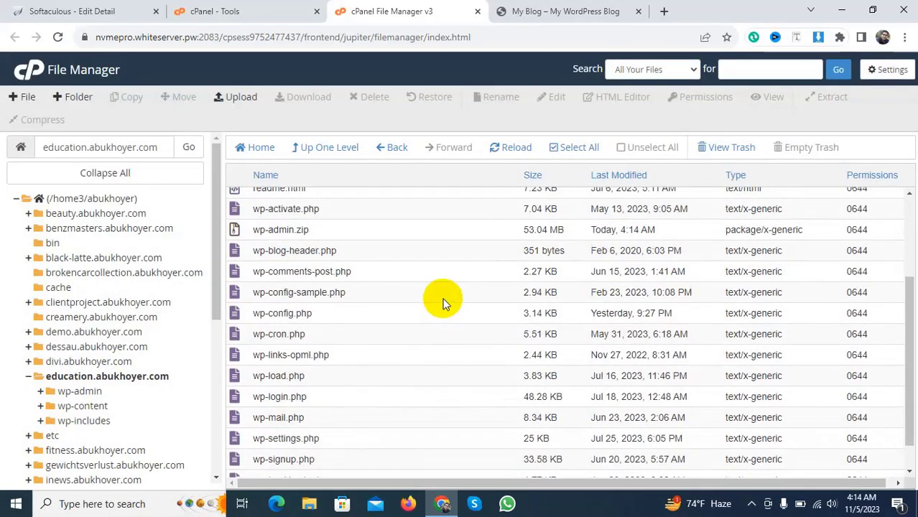
pyautogui.scroll(1, 441, 292)
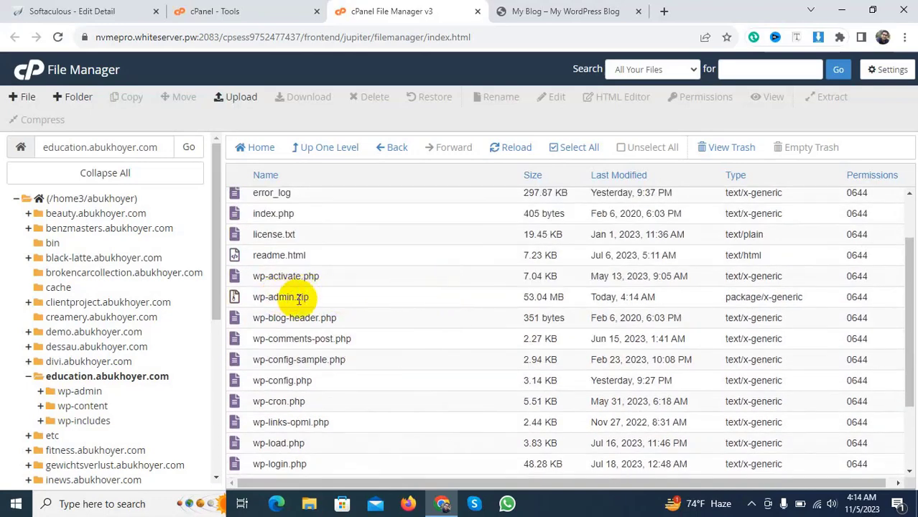
pyautogui.scroll(1, 384, 273)
pyautogui.scroll(-1, 389, 273)
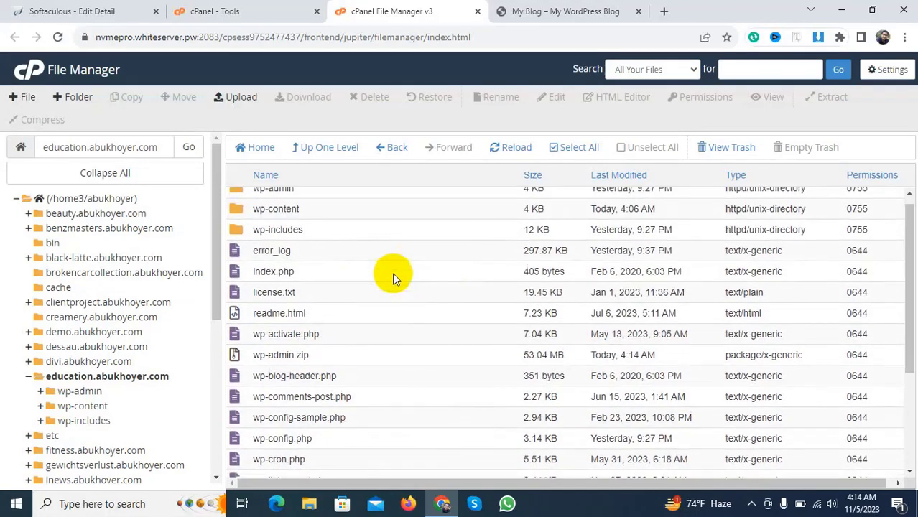
pyautogui.click(260, 296)
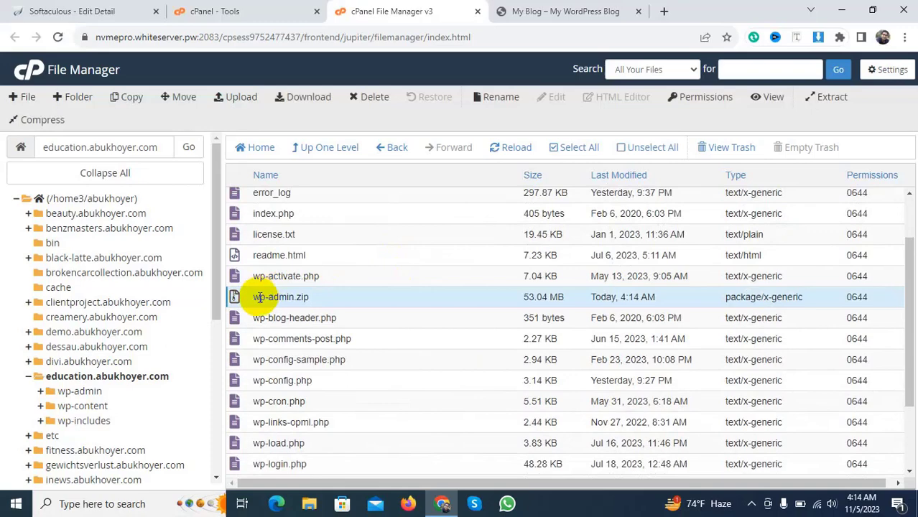
pyautogui.click(305, 96)
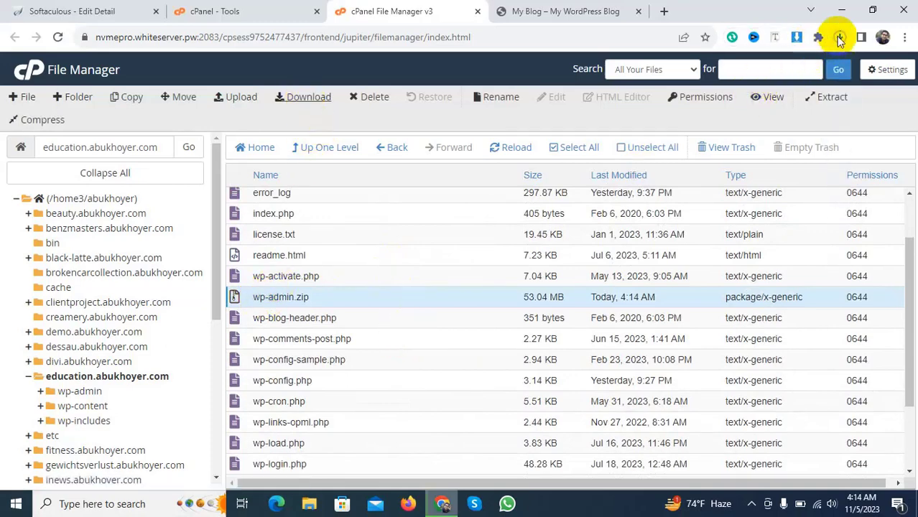
# Step: Reload the education site's home page, look through its content and return to the File Manager
pyautogui.click(532, 10)
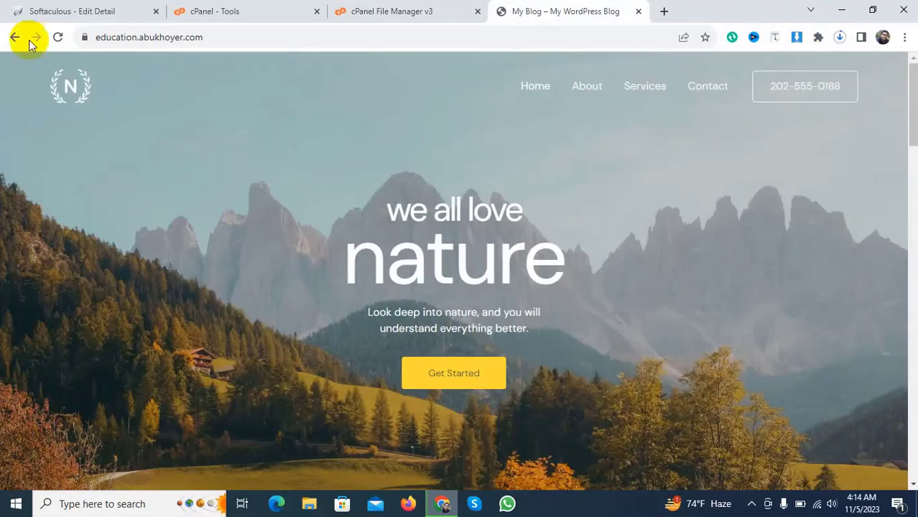
pyautogui.click(57, 37)
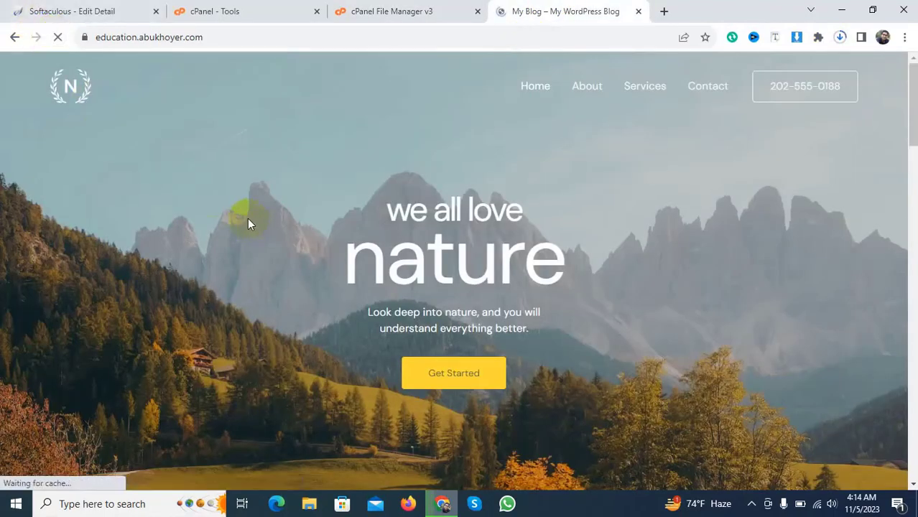
pyautogui.scroll(-8, 275, 205)
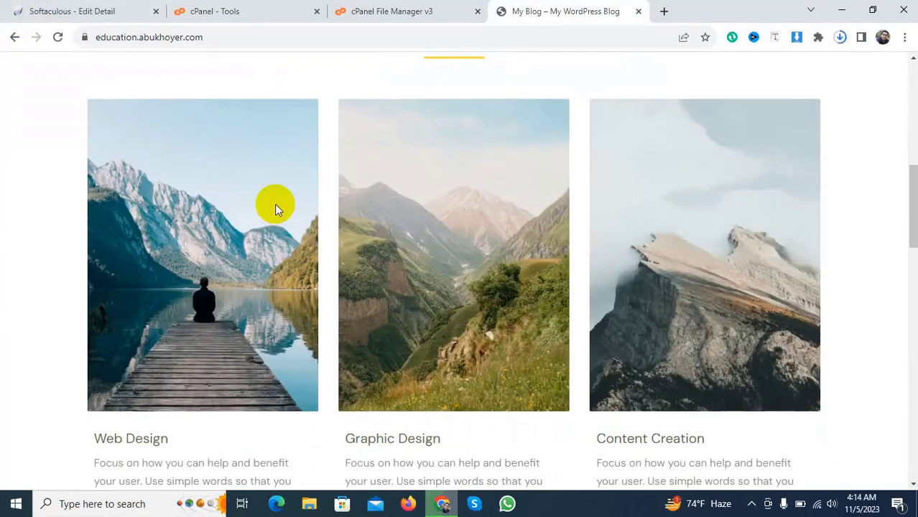
pyautogui.click(399, 10)
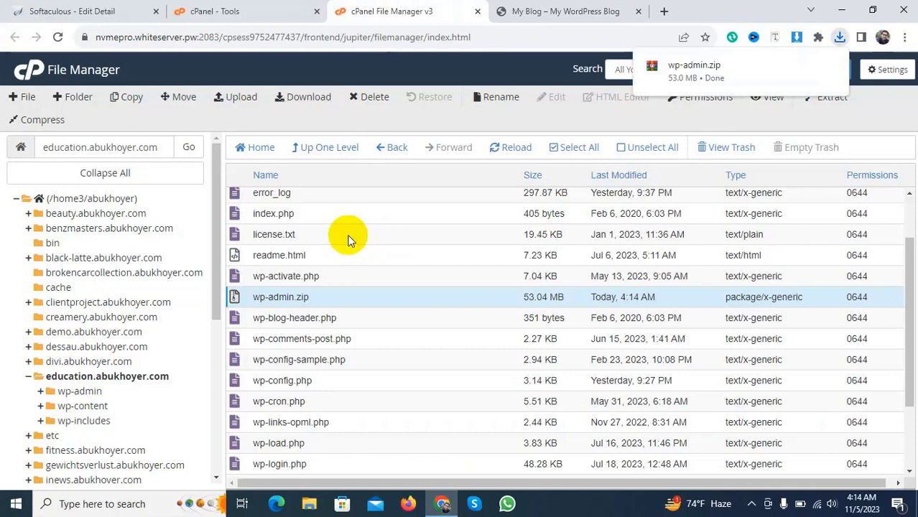
# Step: Check the education site's database name in the Softaculous installation details and open phpMyAdmin from the cPanel tools
pyautogui.click(68, 11)
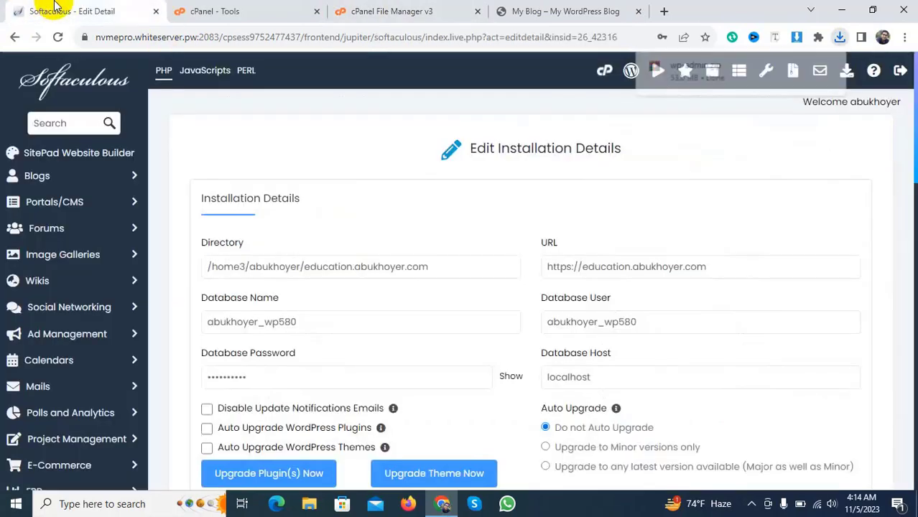
pyautogui.click(267, 325)
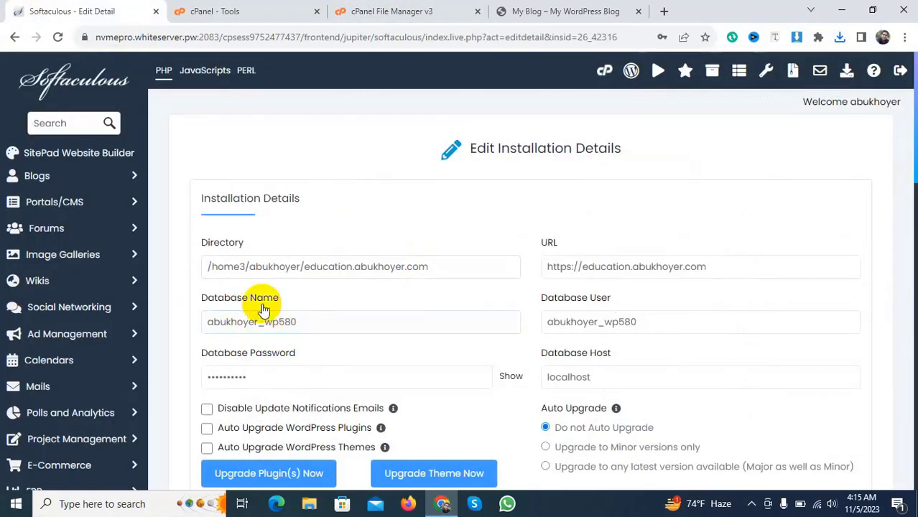
pyautogui.click(265, 8)
pyautogui.scroll(-4, 305, 181)
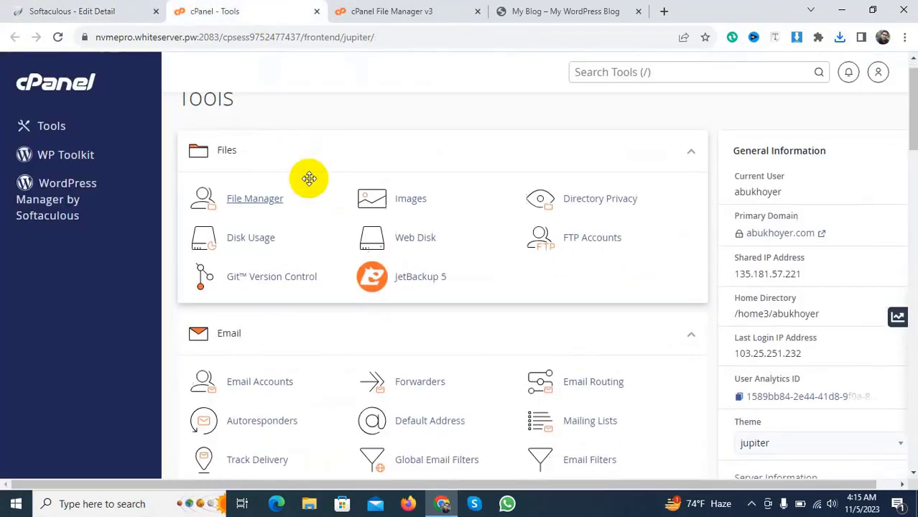
pyautogui.scroll(-2, 309, 183)
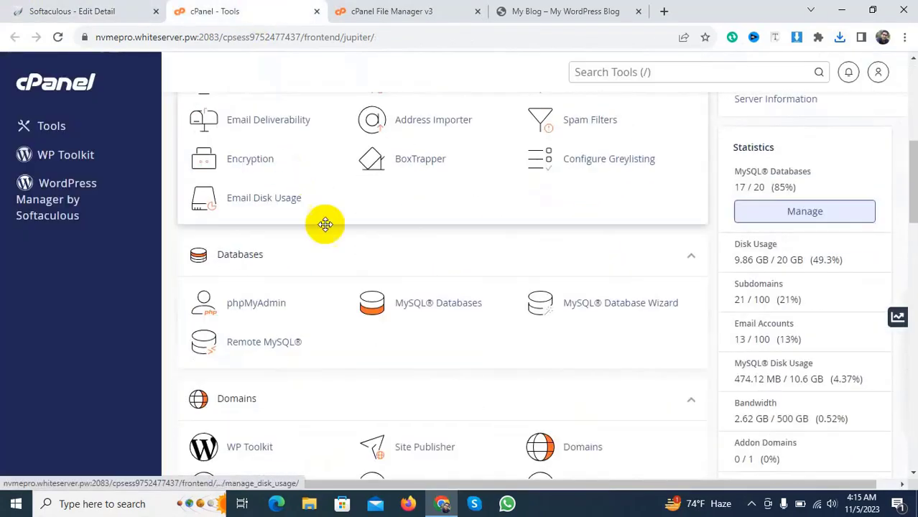
pyautogui.scroll(-2, 333, 247)
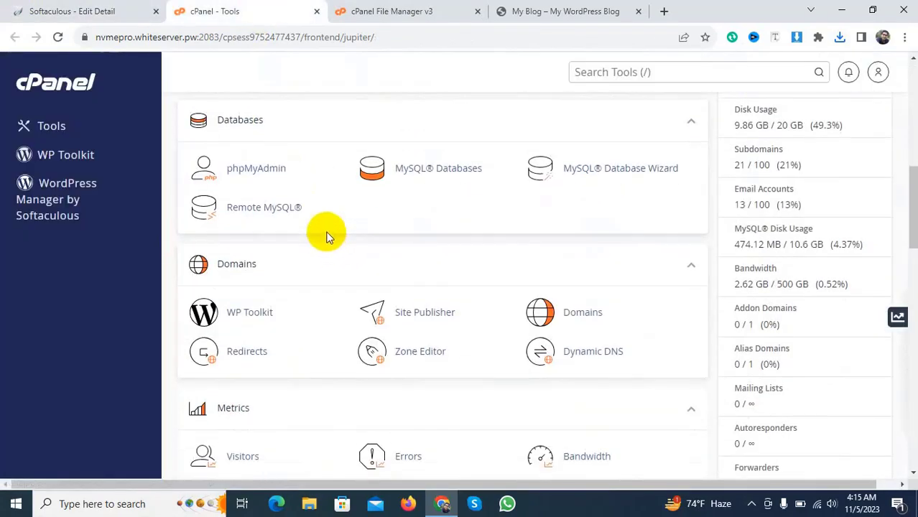
pyautogui.click(274, 168)
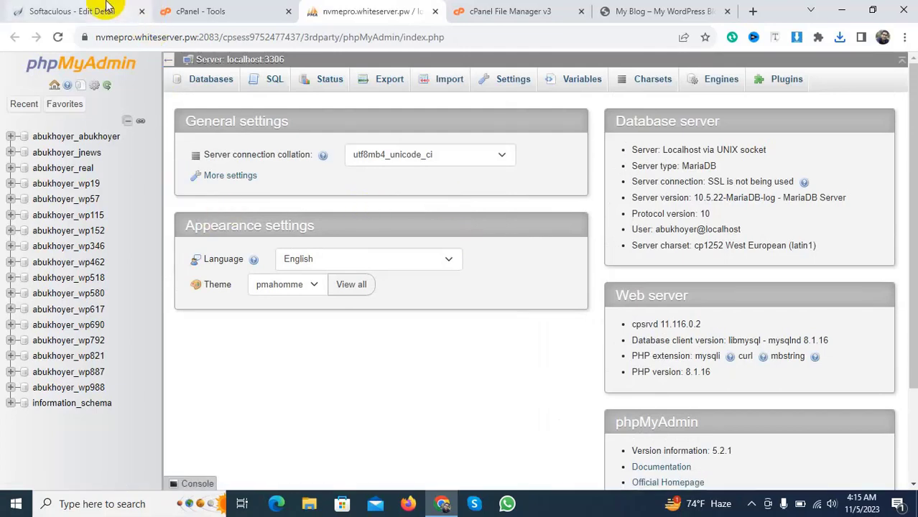
# Step: Recheck the database name in Softaculous, open the matching database ending in wp580 in phpMyAdmin and look through its tables
pyautogui.click(86, 10)
pyautogui.click(273, 321)
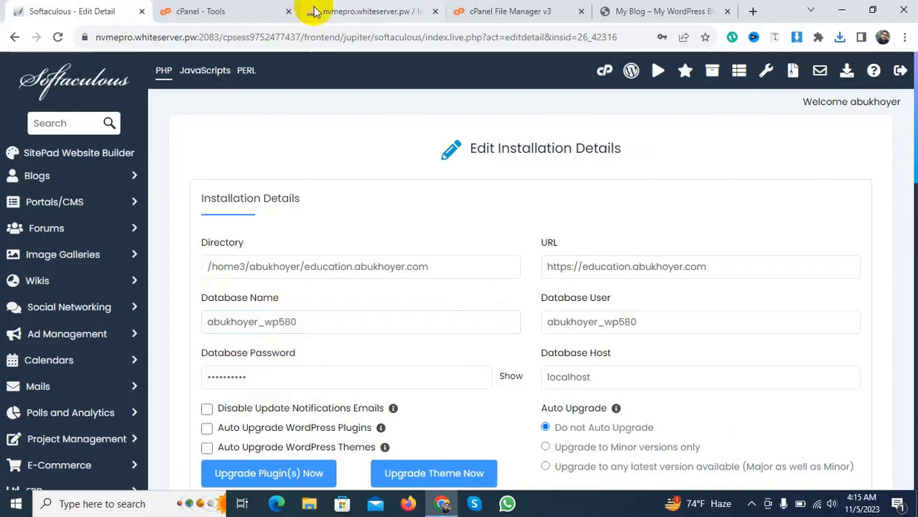
pyautogui.click(345, 10)
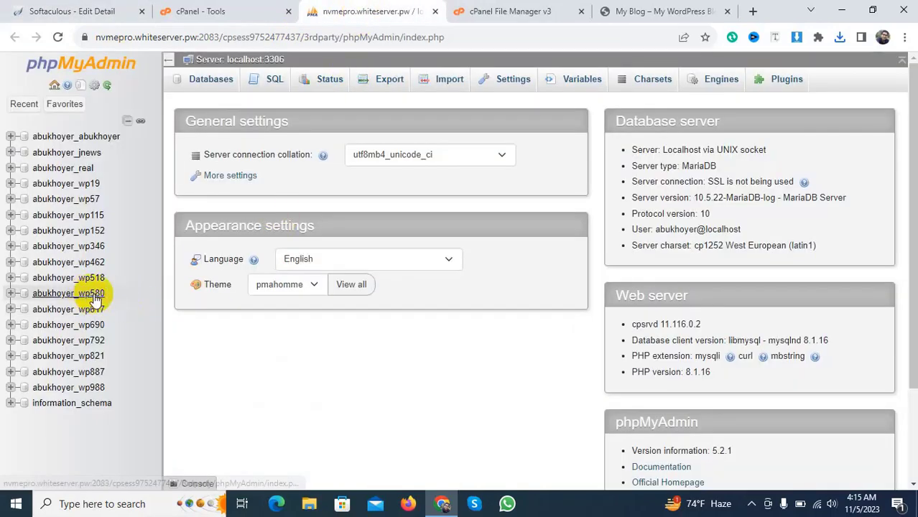
pyautogui.click(55, 298)
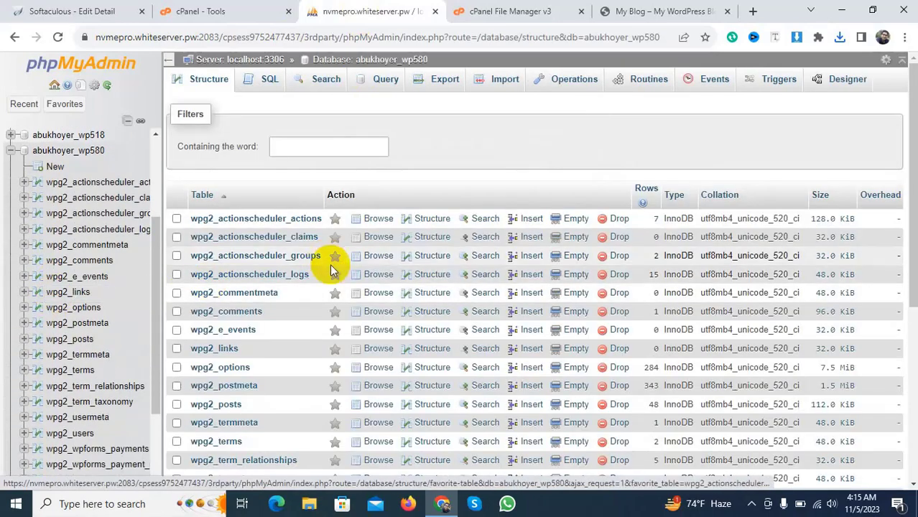
pyautogui.scroll(-5, 296, 302)
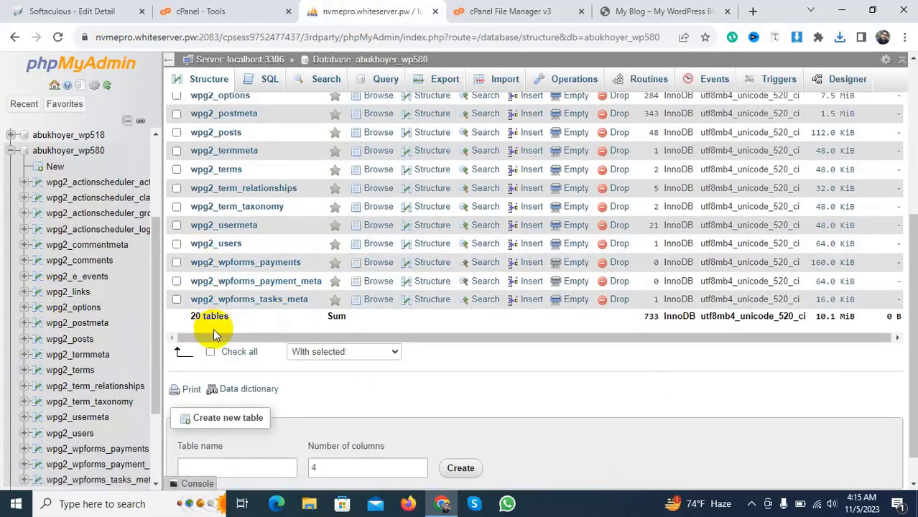
# Step: Select all tables of the database ending in wp580 and export them in SQL format with the quick method
pyautogui.scroll(-1, 213, 328)
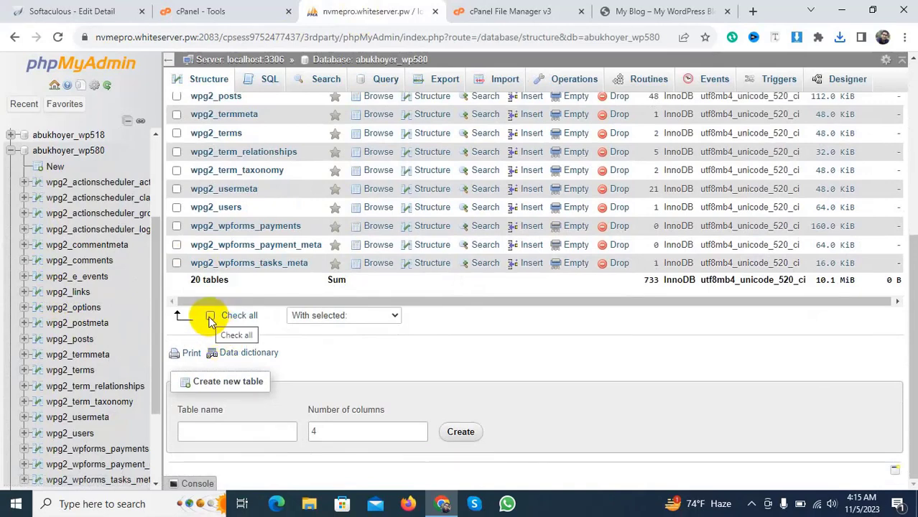
pyautogui.click(209, 316)
pyautogui.scroll(8, 338, 211)
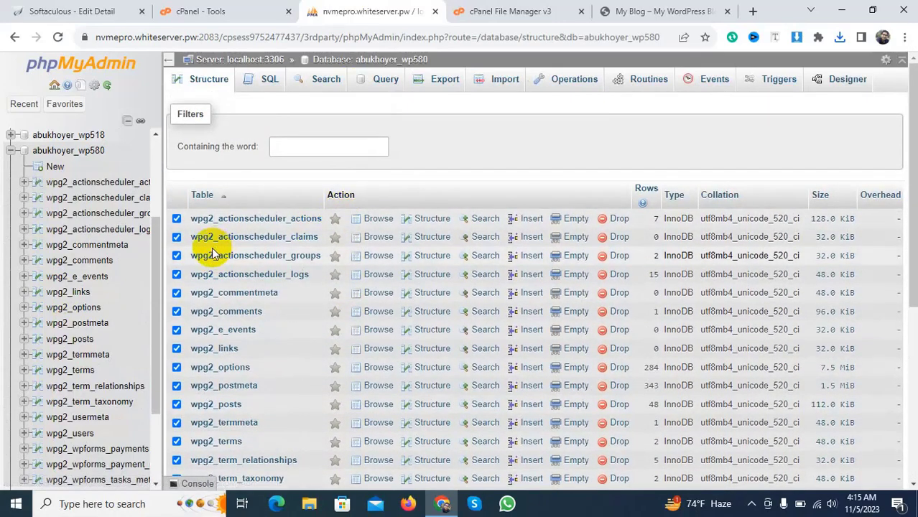
pyautogui.scroll(-5, 212, 251)
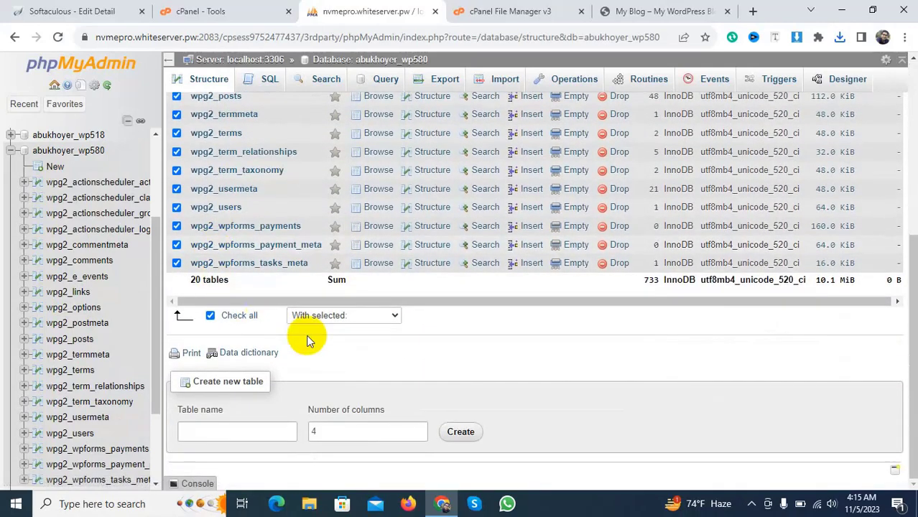
pyautogui.click(355, 316)
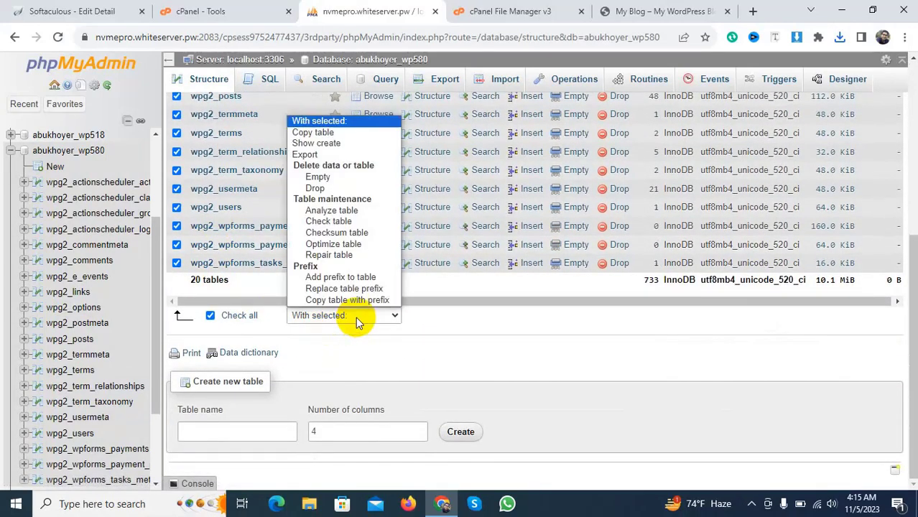
pyautogui.click(306, 155)
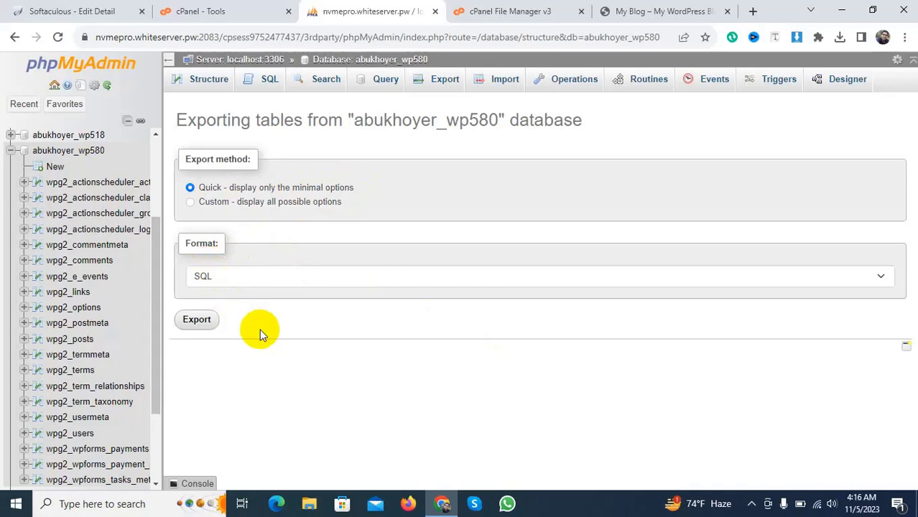
pyautogui.click(192, 321)
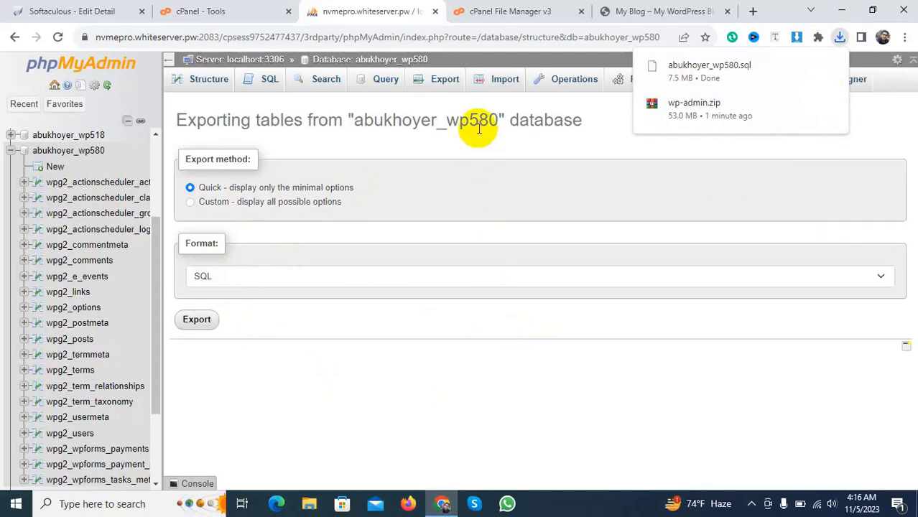
# Step: Recheck the database name in the Softaculous installation details, reload the education site and return to phpMyAdmin
pyautogui.click(68, 10)
pyautogui.click(288, 320)
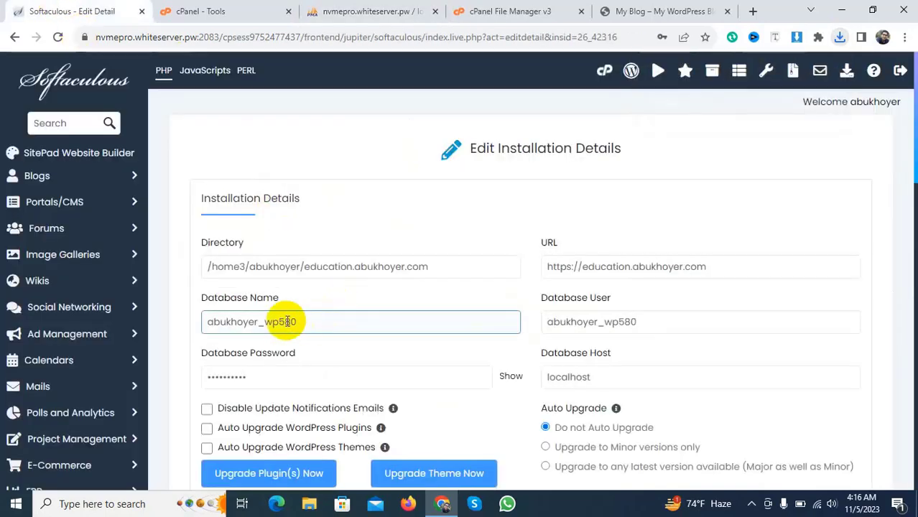
pyautogui.click(255, 7)
pyautogui.click(625, 10)
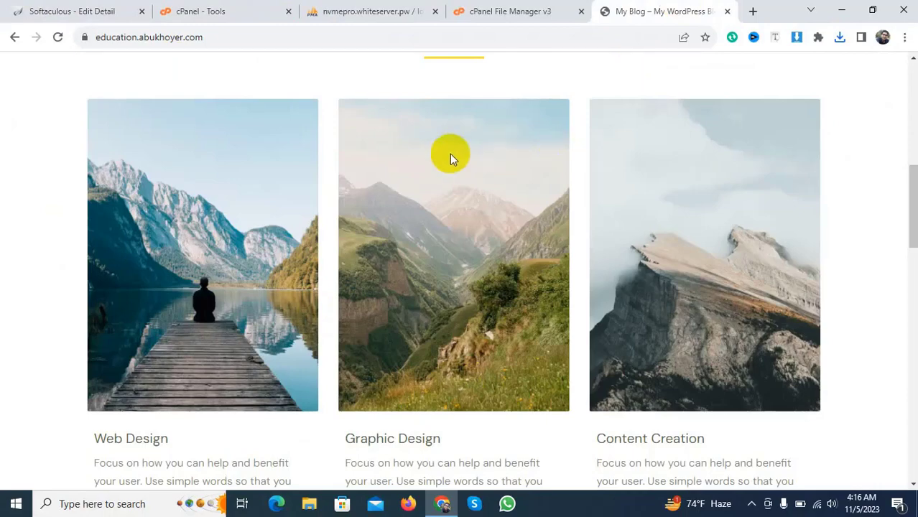
pyautogui.click(57, 36)
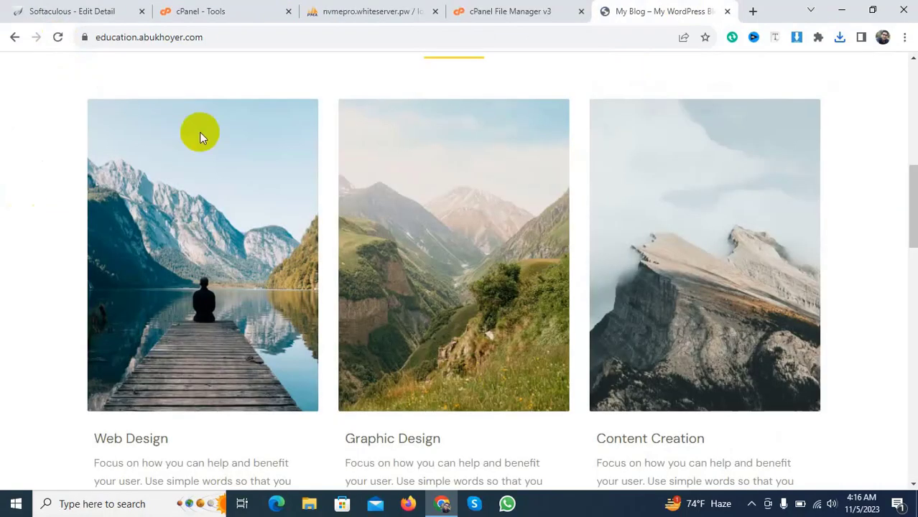
pyautogui.click(230, 9)
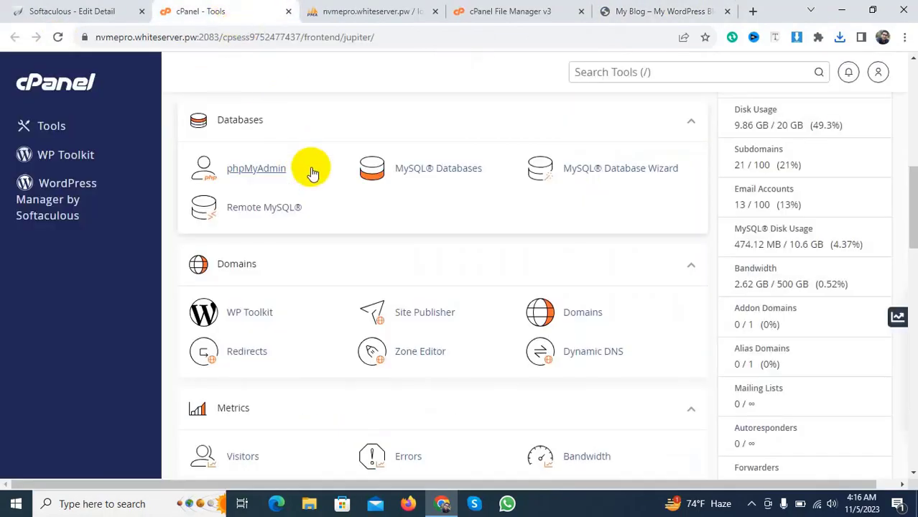
pyautogui.click(349, 11)
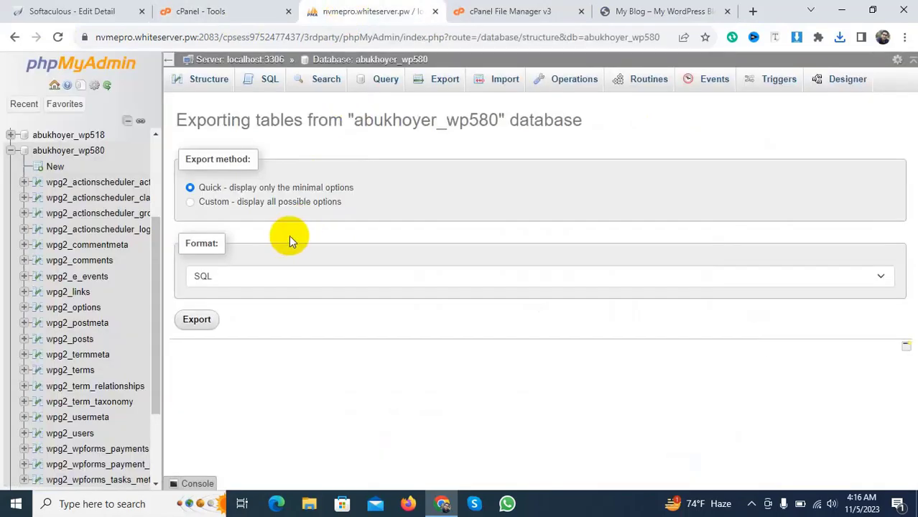
# Step: Reopen the database ending in wp580, select all its tables and drop them with foreign key checks enabled
pyautogui.click(59, 152)
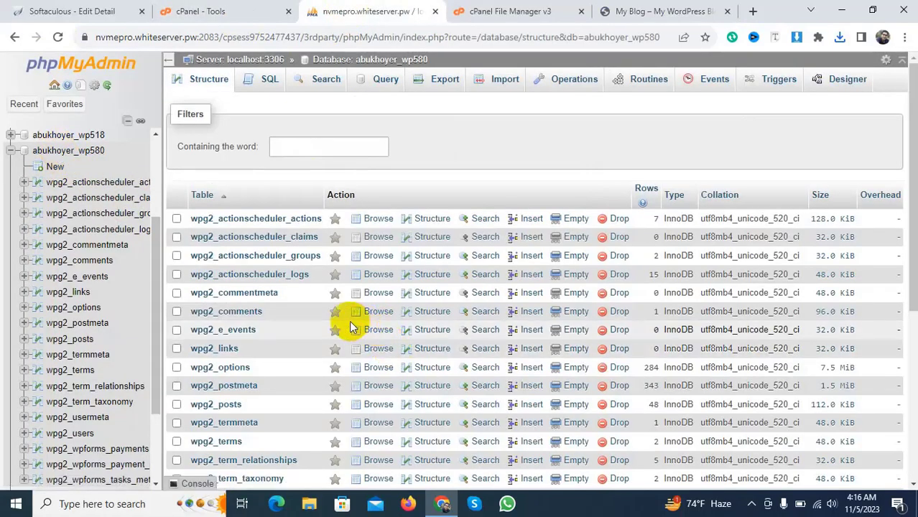
pyautogui.scroll(-5, 349, 320)
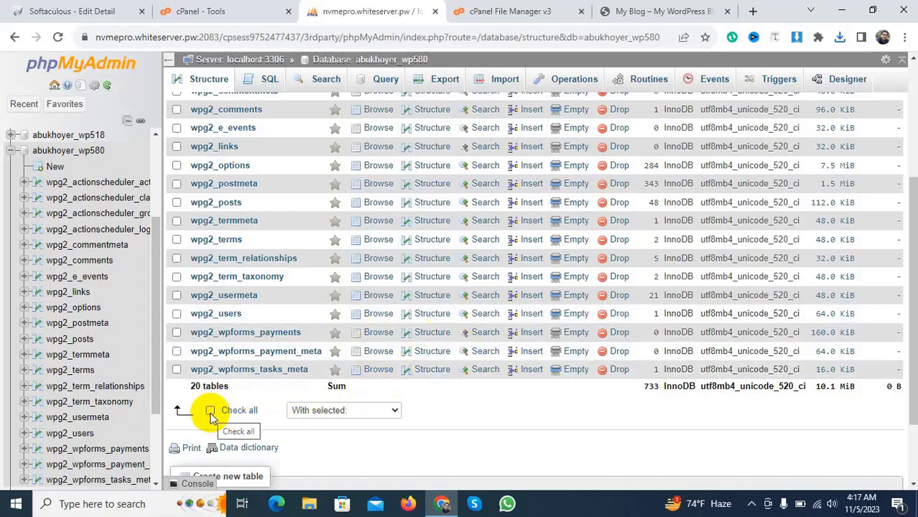
pyautogui.click(58, 37)
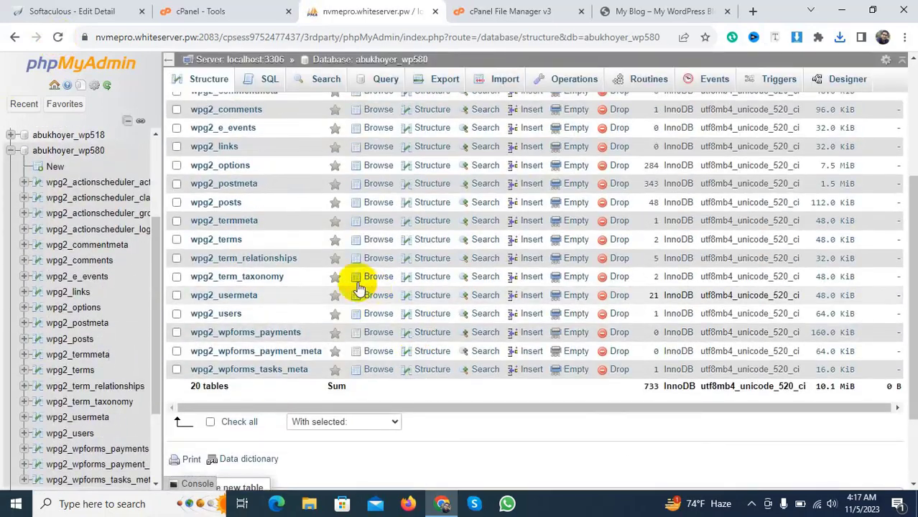
pyautogui.click(72, 152)
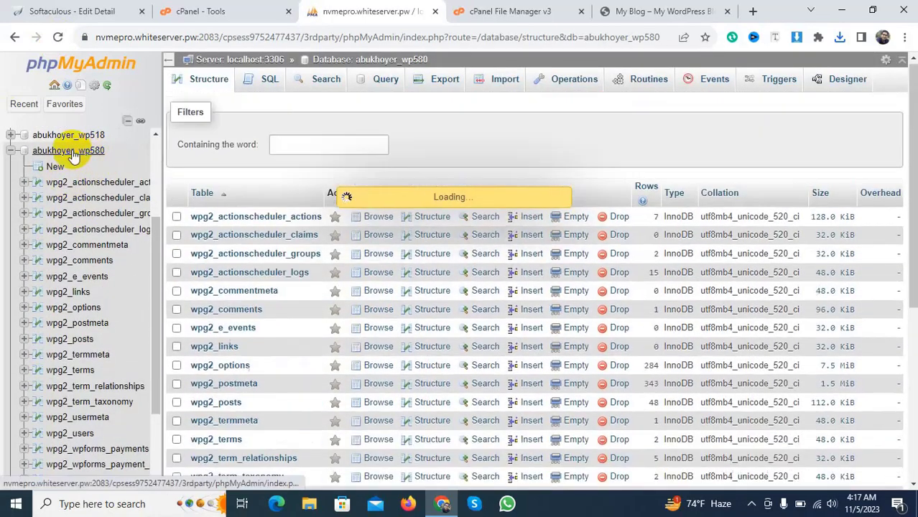
pyautogui.scroll(-5, 309, 206)
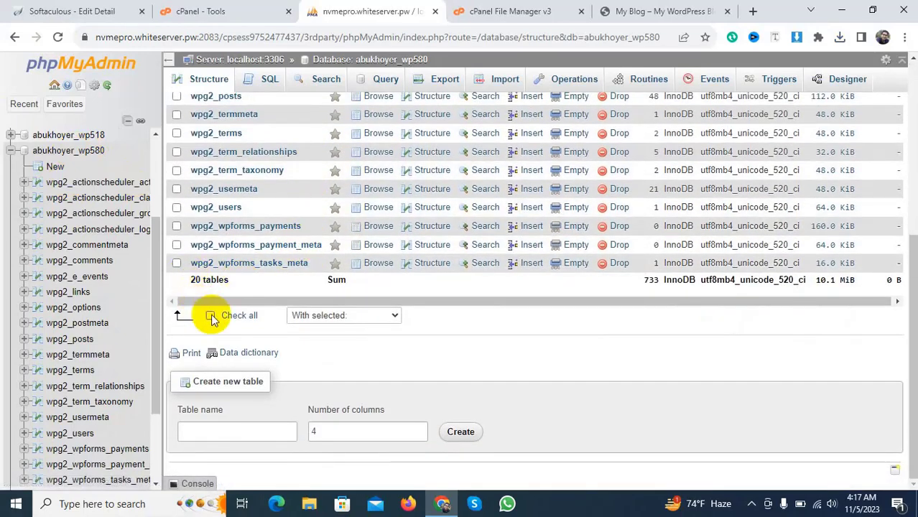
pyautogui.click(210, 316)
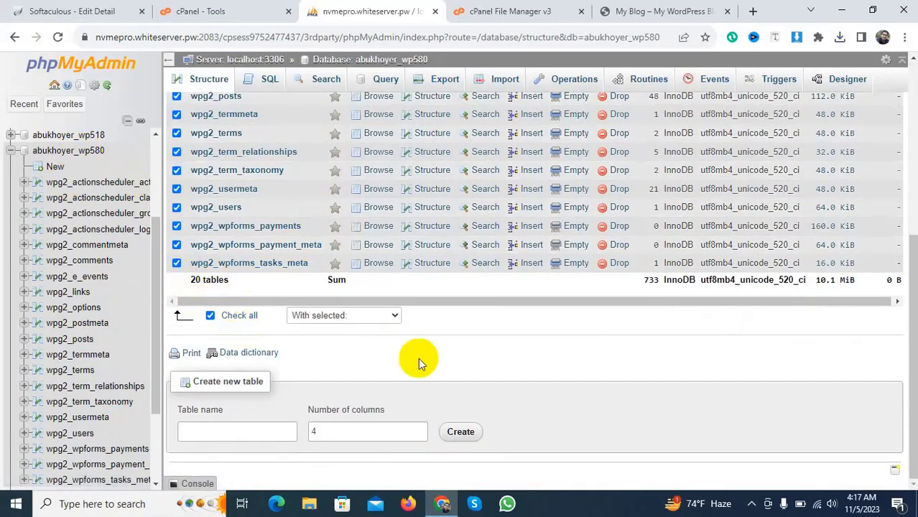
pyautogui.click(371, 316)
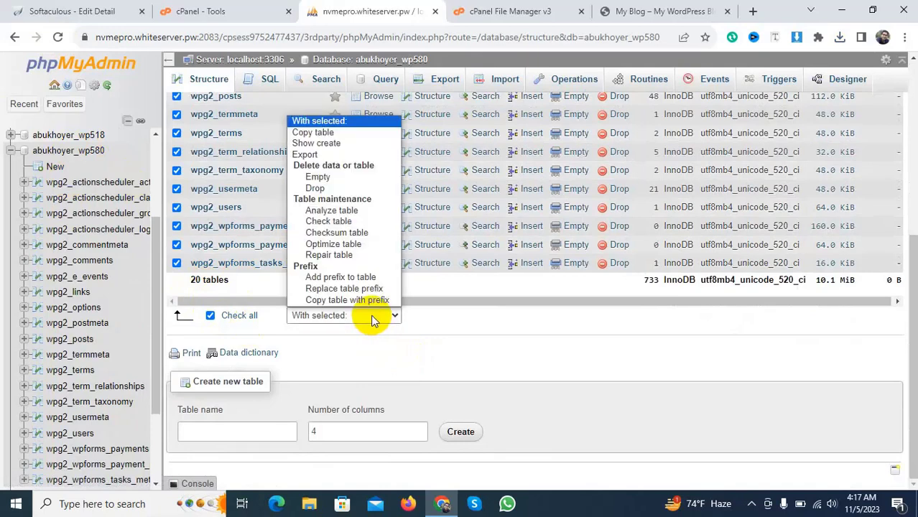
pyautogui.click(315, 190)
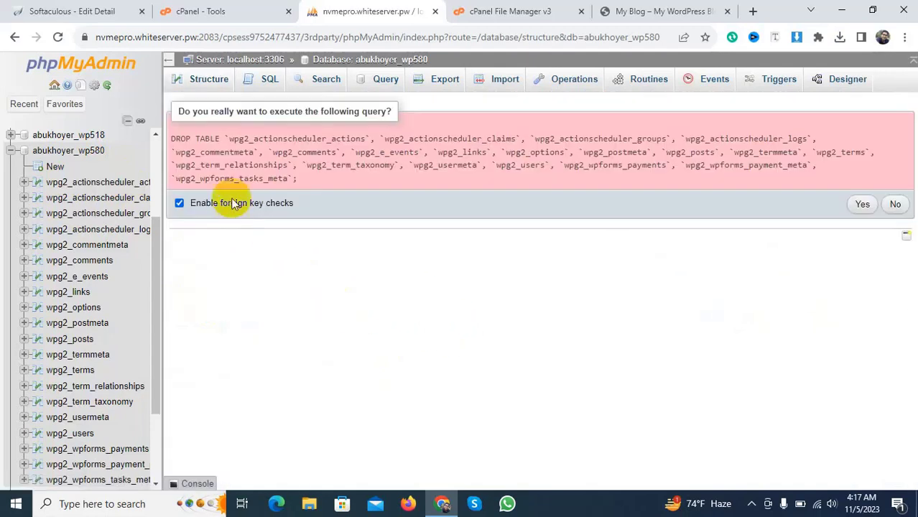
pyautogui.click(862, 205)
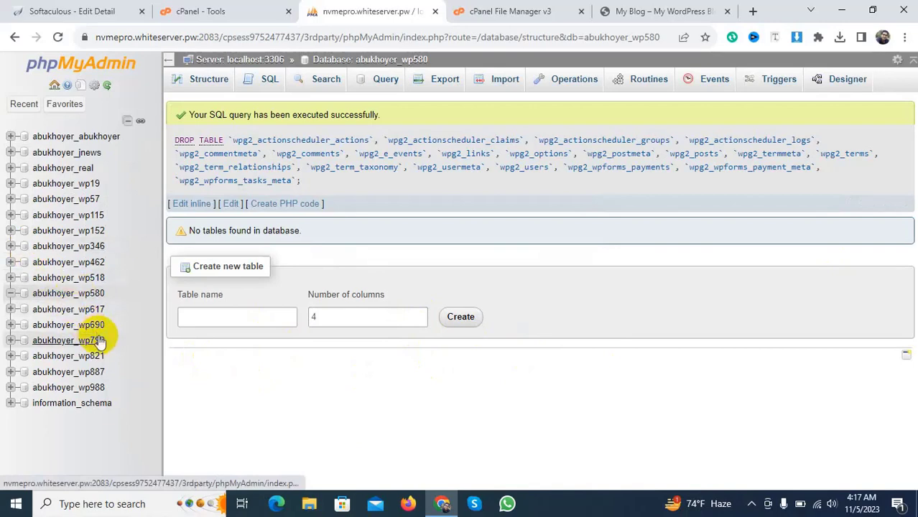
# Step: Reopen the emptied database ending in wp580 and reload the education site to check how it responds
pyautogui.click(58, 296)
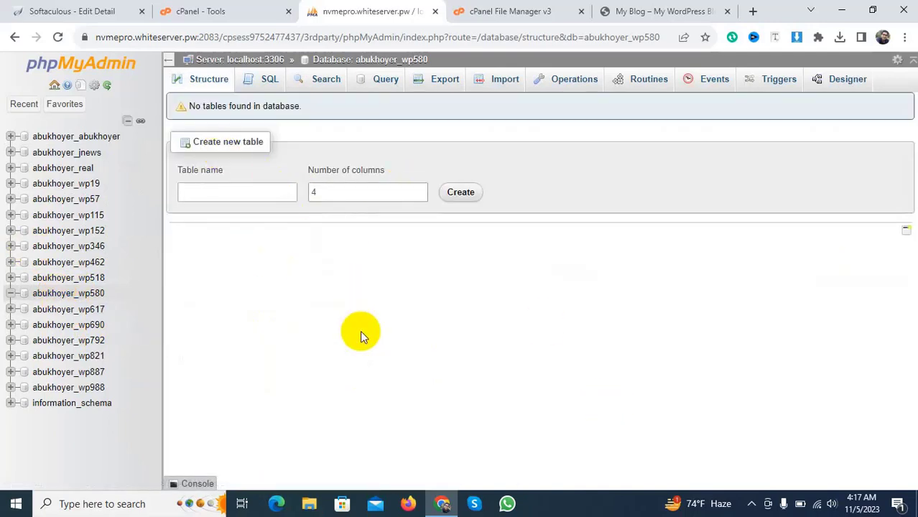
pyautogui.click(700, 10)
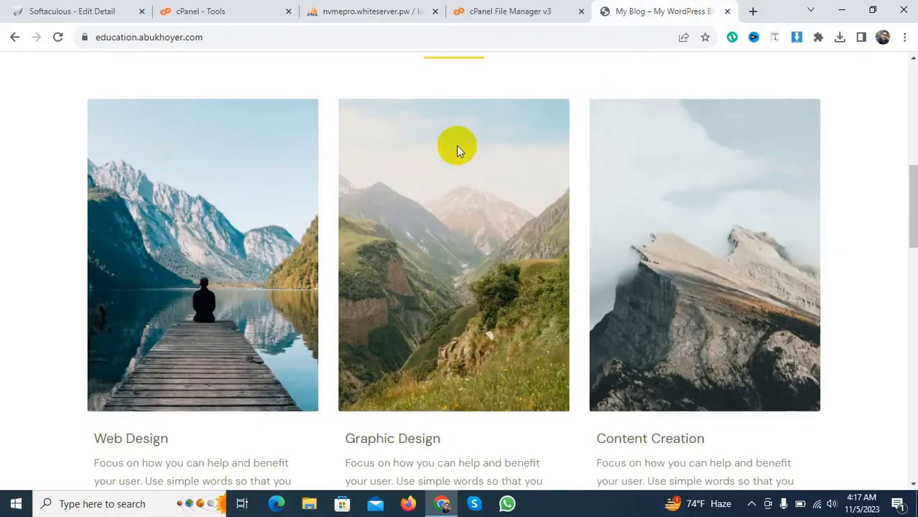
pyautogui.click(58, 38)
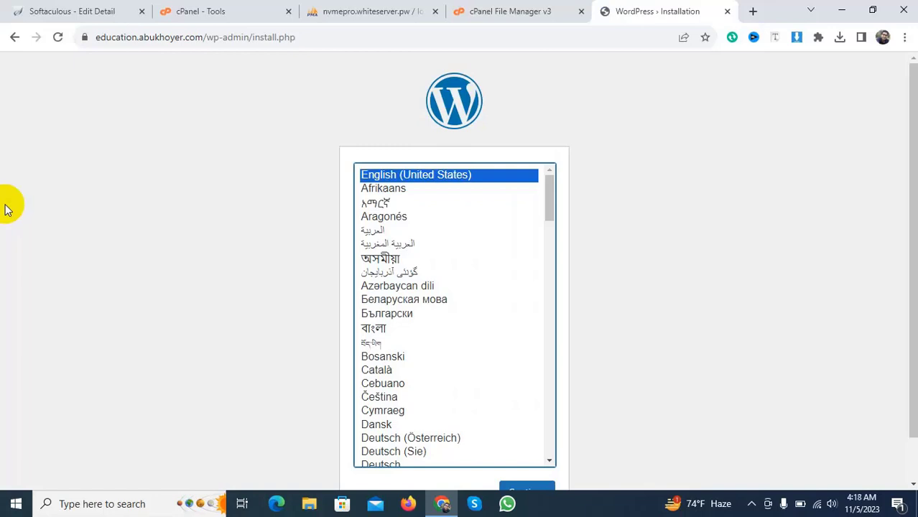
# Step: Import the exported wp580 SQL file from Downloads into the emptied database, using the utf-8 character set and SQL format
pyautogui.click(343, 8)
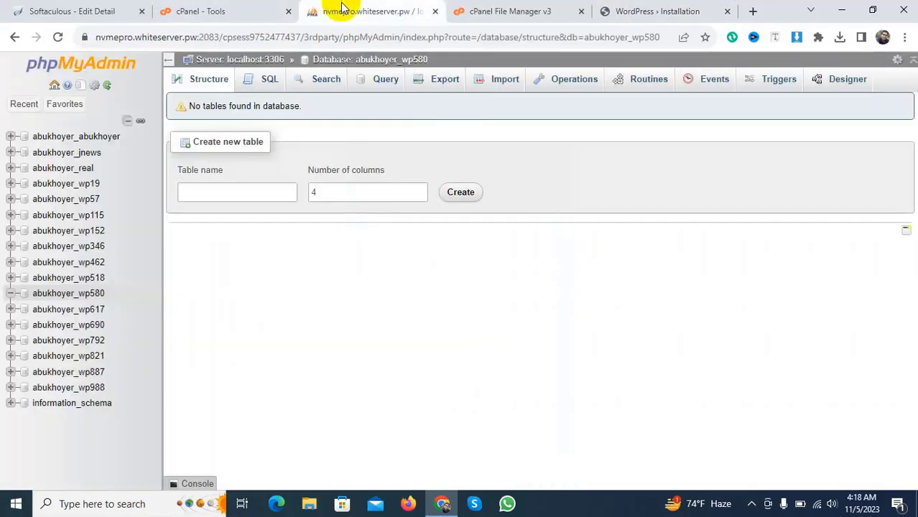
pyautogui.click(504, 83)
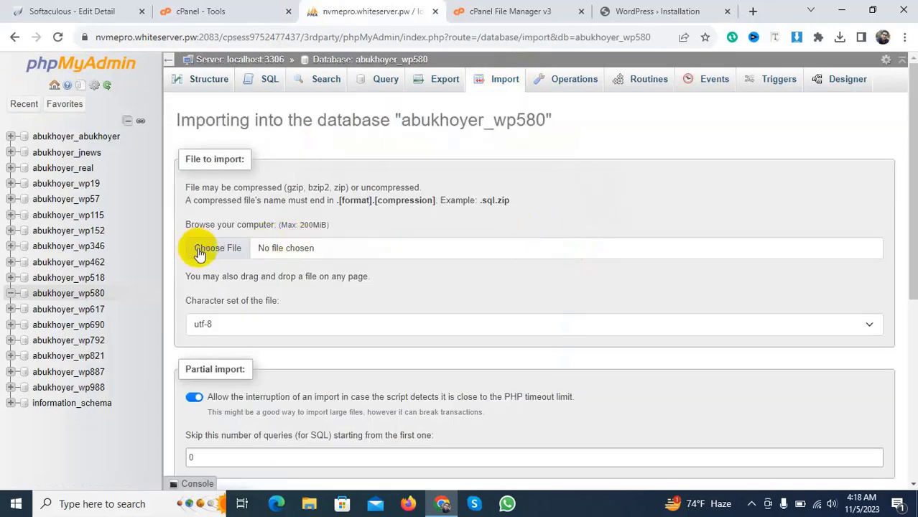
pyautogui.click(216, 248)
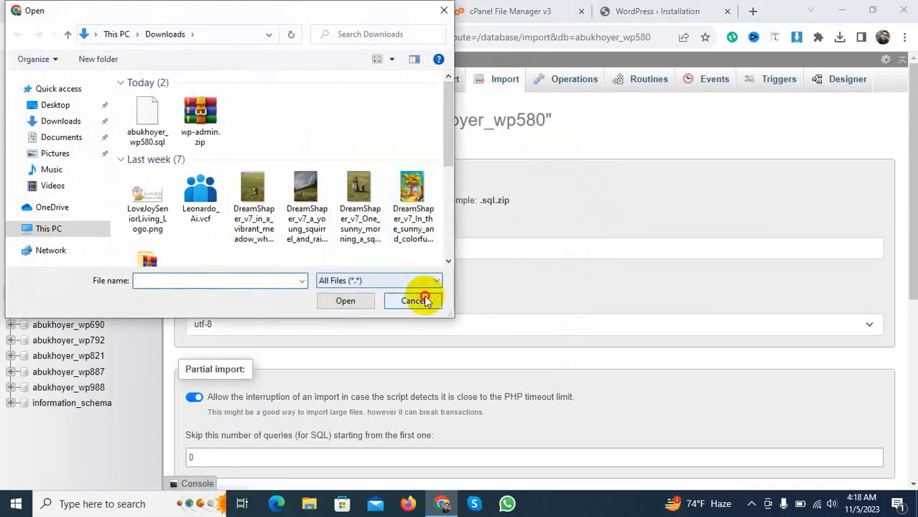
pyautogui.click(413, 301)
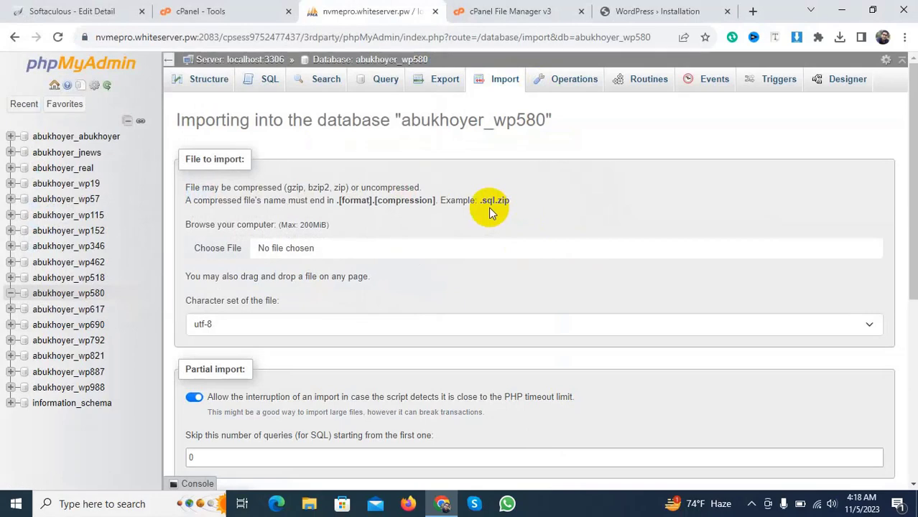
pyautogui.click(218, 250)
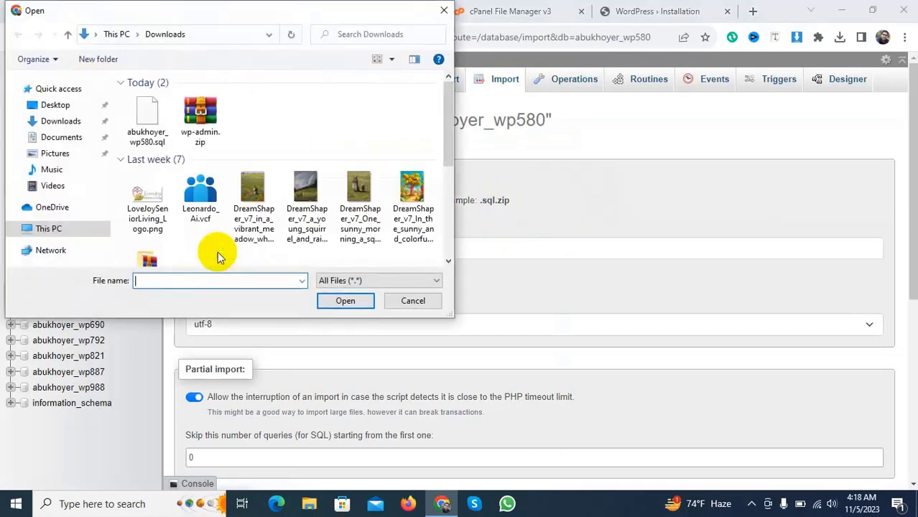
pyautogui.click(148, 117)
pyautogui.doubleClick(147, 117)
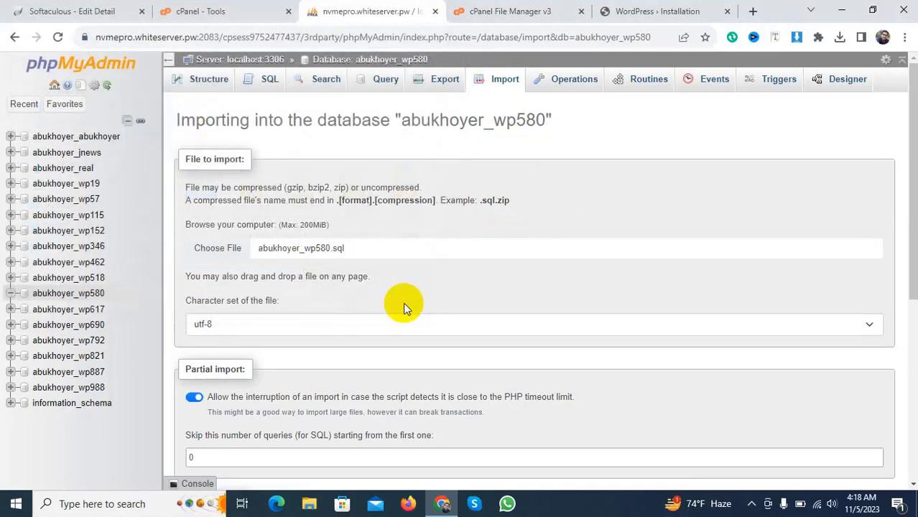
pyautogui.scroll(-3, 410, 283)
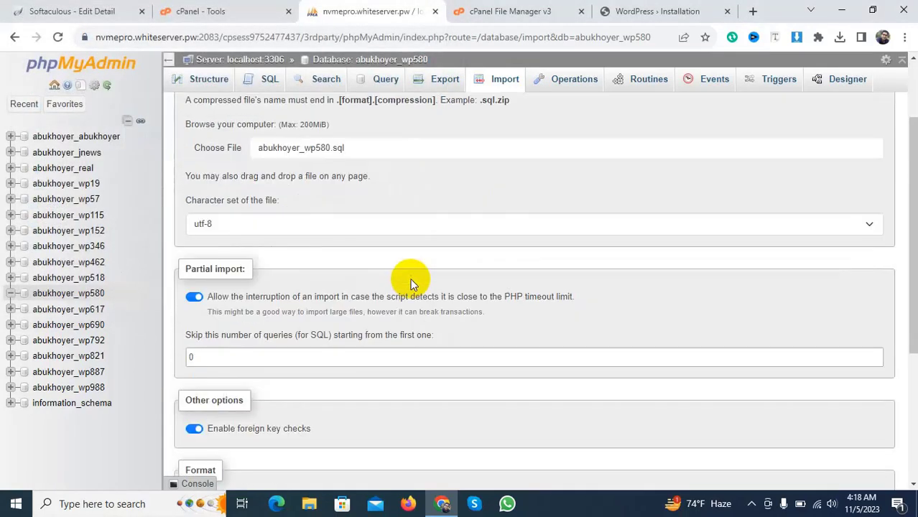
pyautogui.scroll(-2, 410, 283)
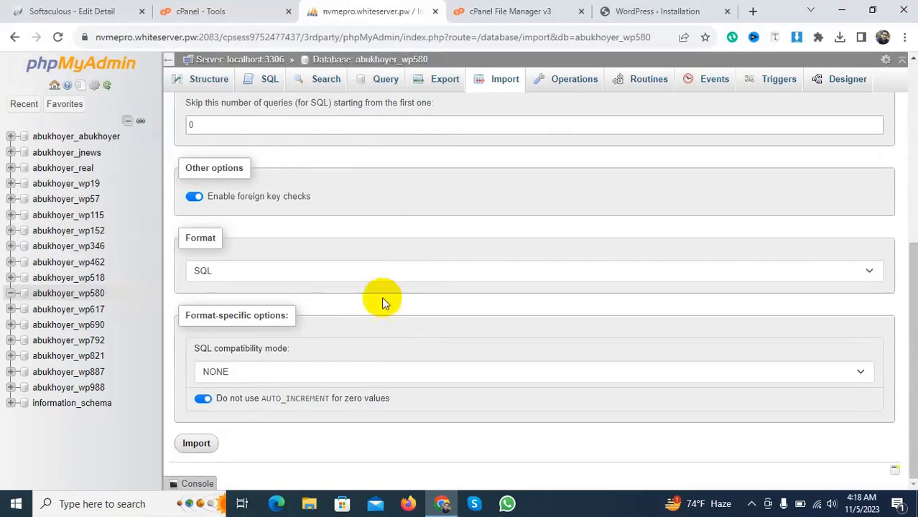
pyautogui.click(197, 445)
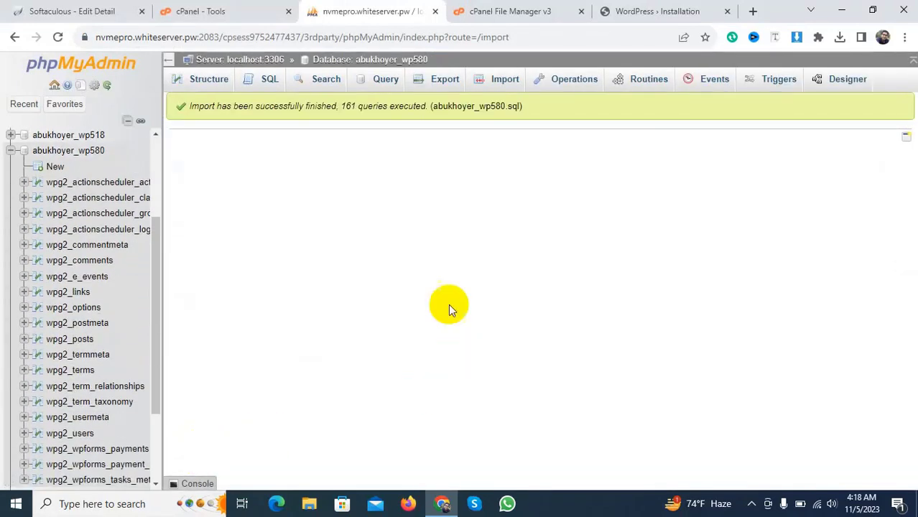
pyautogui.scroll(1, 29, 237)
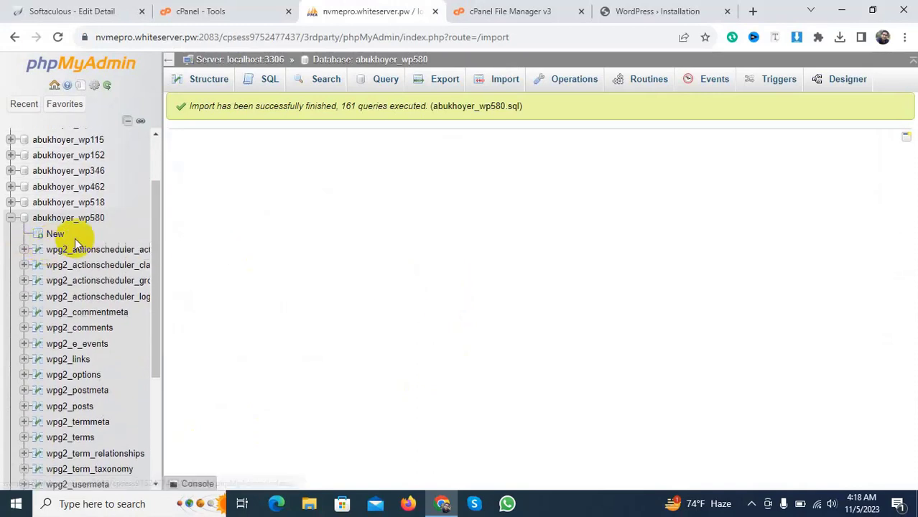
# Step: Return to the education site and load its home page by removing wp-admin/install.php from the address
pyautogui.click(678, 9)
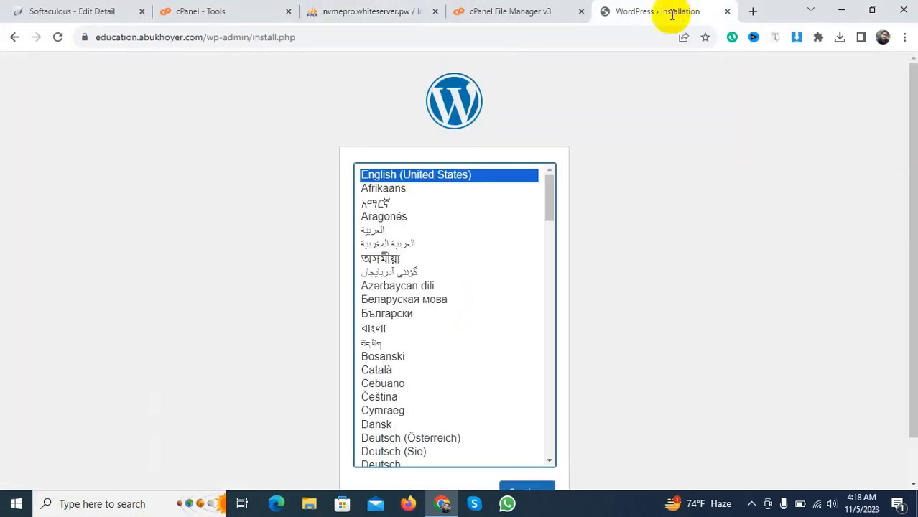
pyautogui.moveTo(206, 37); pyautogui.dragTo(346, 35)
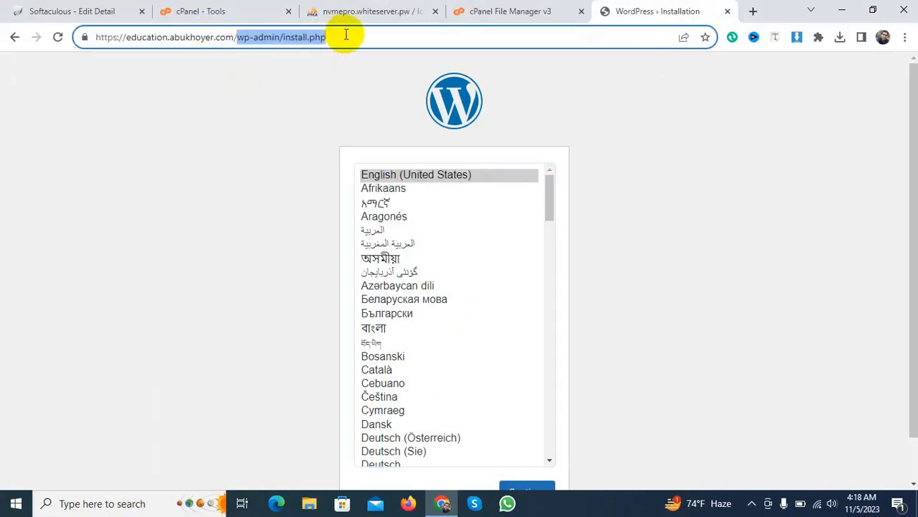
pyautogui.press('BackSpace')
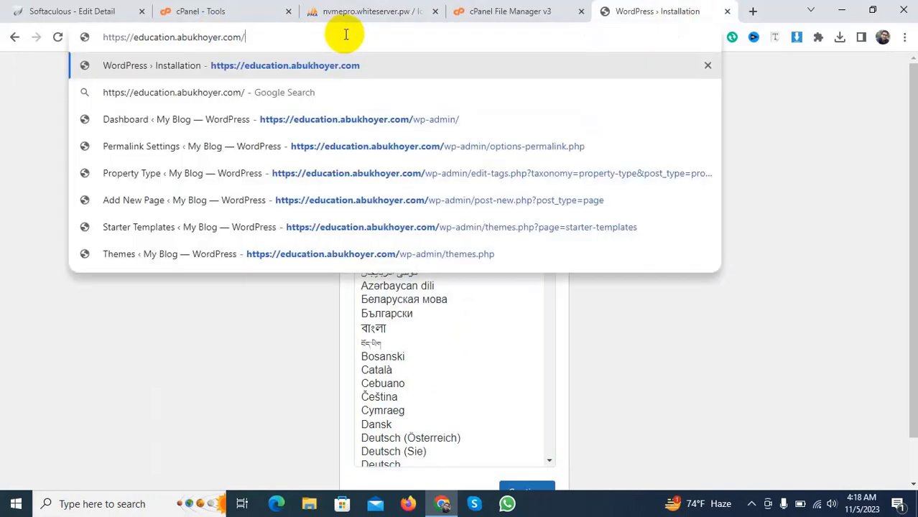
pyautogui.press('Return')
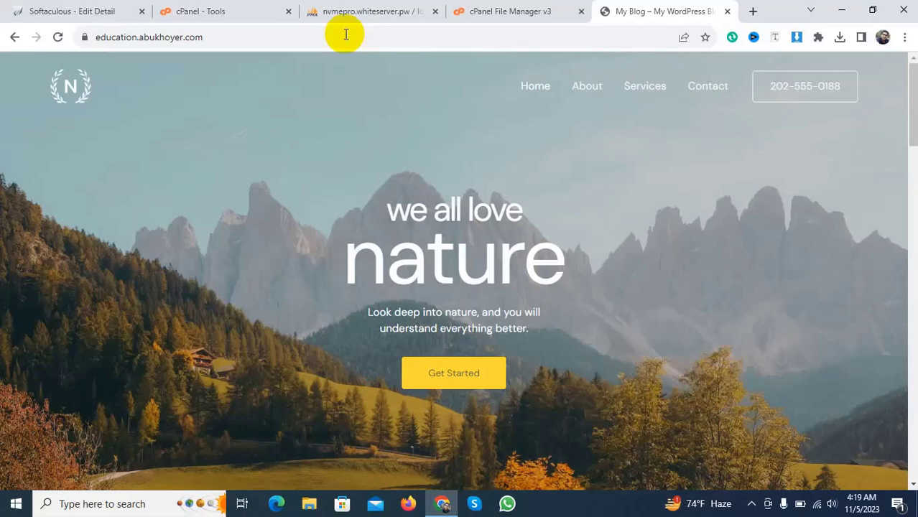
# Step: Close phpMyAdmin and review the files in the education.abukhoyer.com folder in File Manager
pyautogui.click(222, 11)
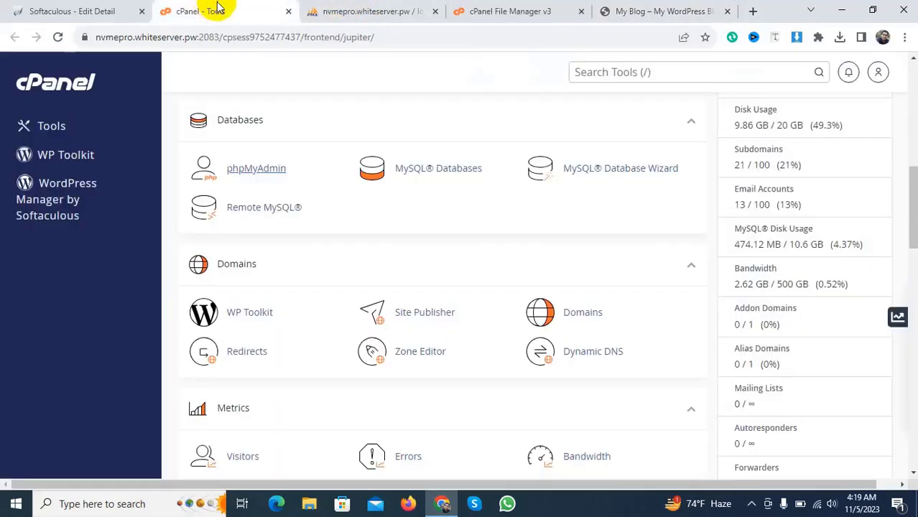
pyautogui.click(338, 12)
pyautogui.click(436, 12)
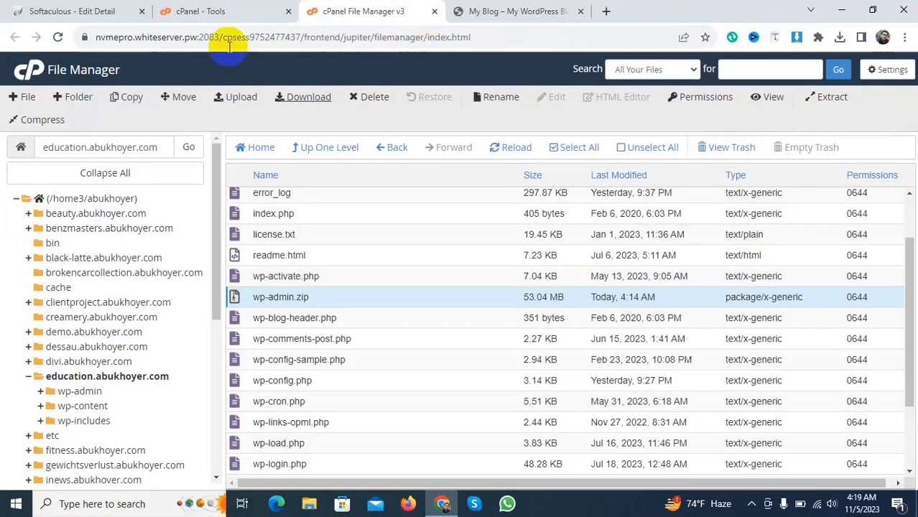
pyautogui.click(215, 11)
pyautogui.click(377, 11)
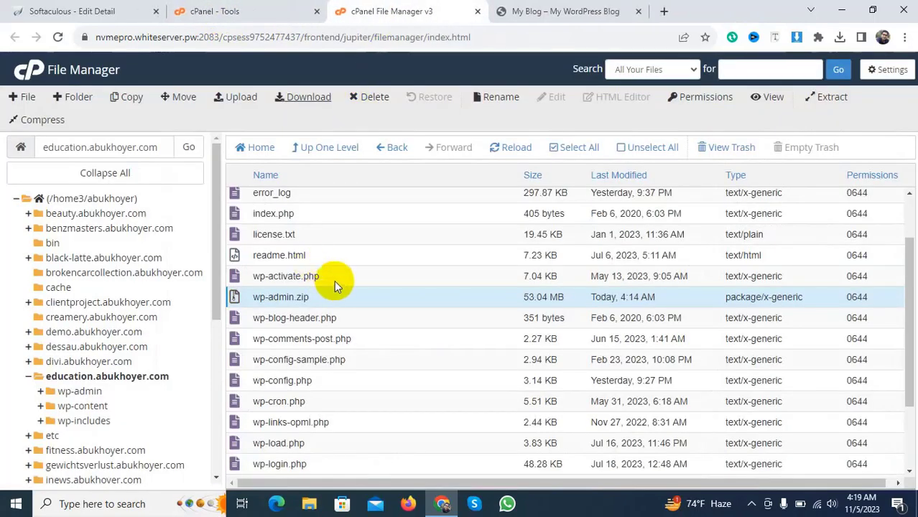
pyautogui.scroll(2, 334, 280)
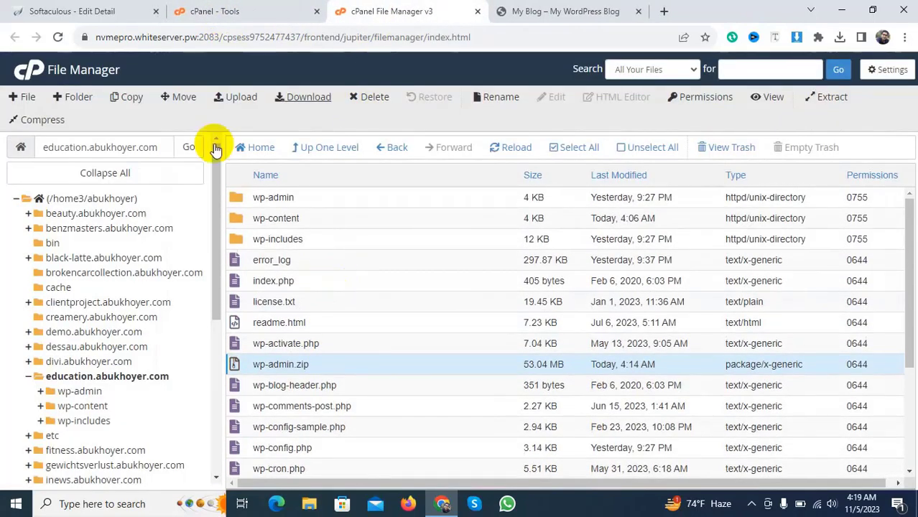
pyautogui.click(84, 148)
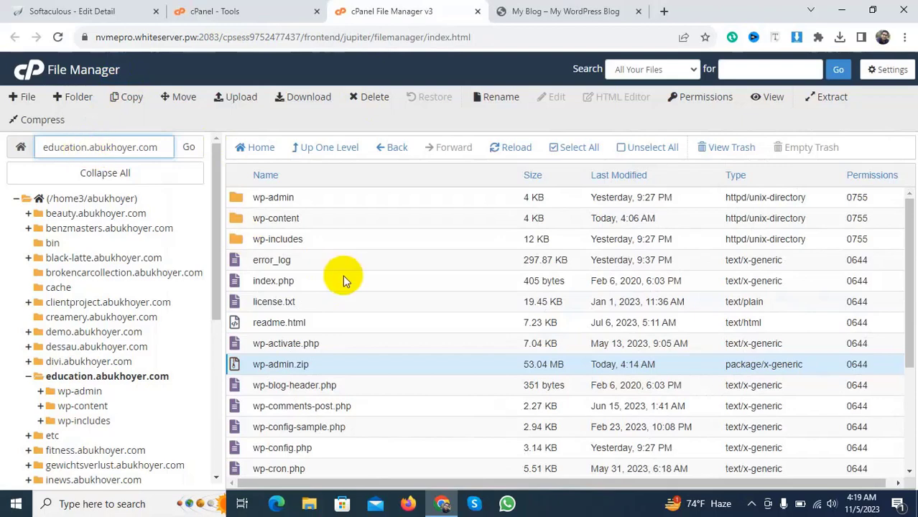
pyautogui.scroll(-3, 343, 275)
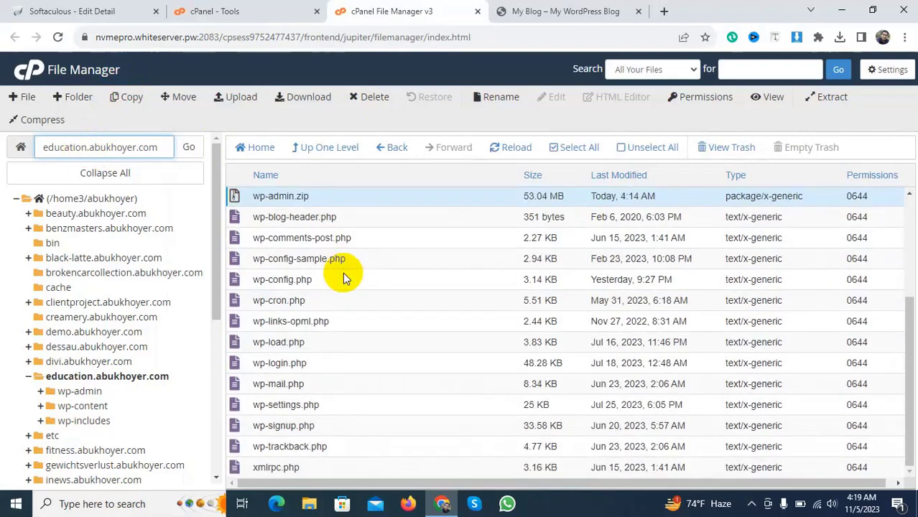
pyautogui.scroll(2, 342, 275)
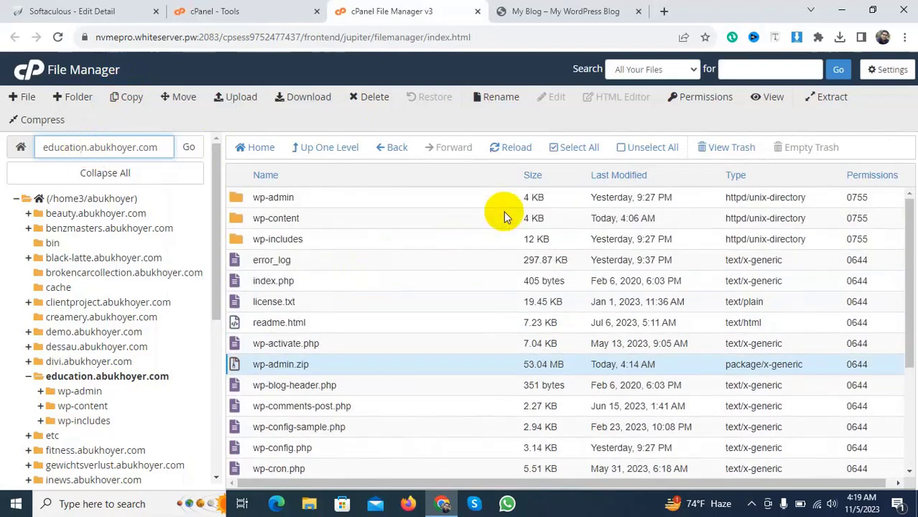
# Step: Permanently delete everything in the education.abukhoyer.com folder, skipping the trash, and reload the education site to check it
pyautogui.click(583, 149)
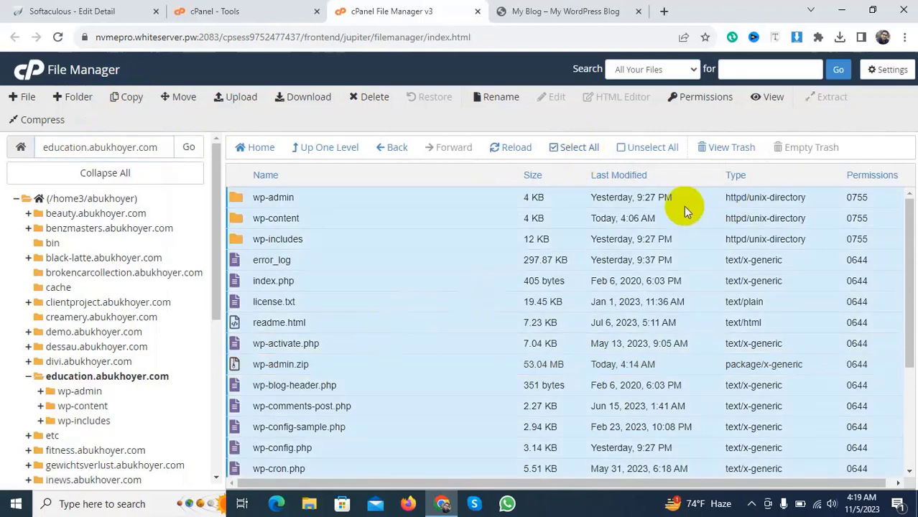
pyautogui.click(370, 96)
pyautogui.click(320, 337)
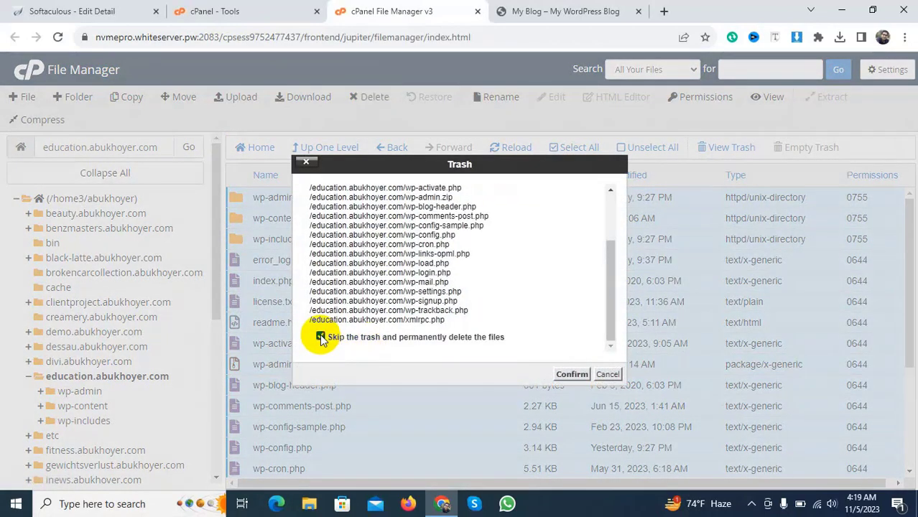
pyautogui.click(572, 375)
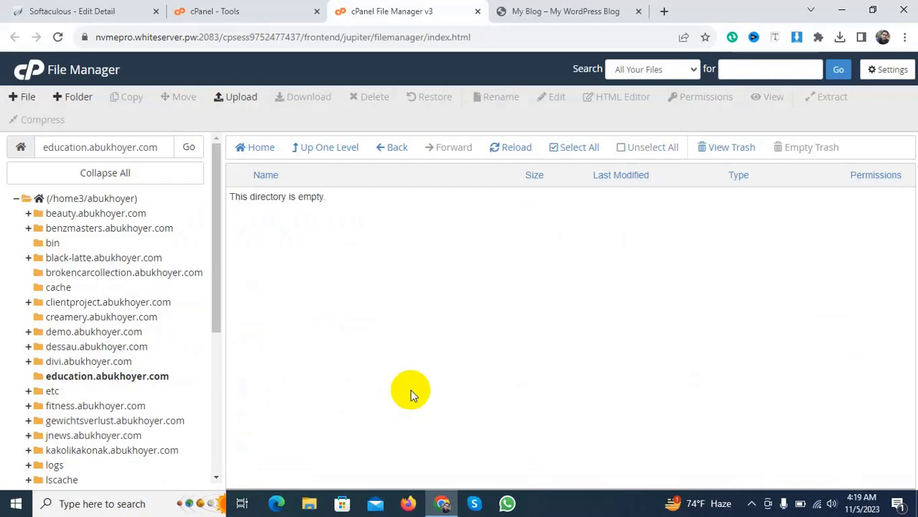
pyautogui.click(591, 10)
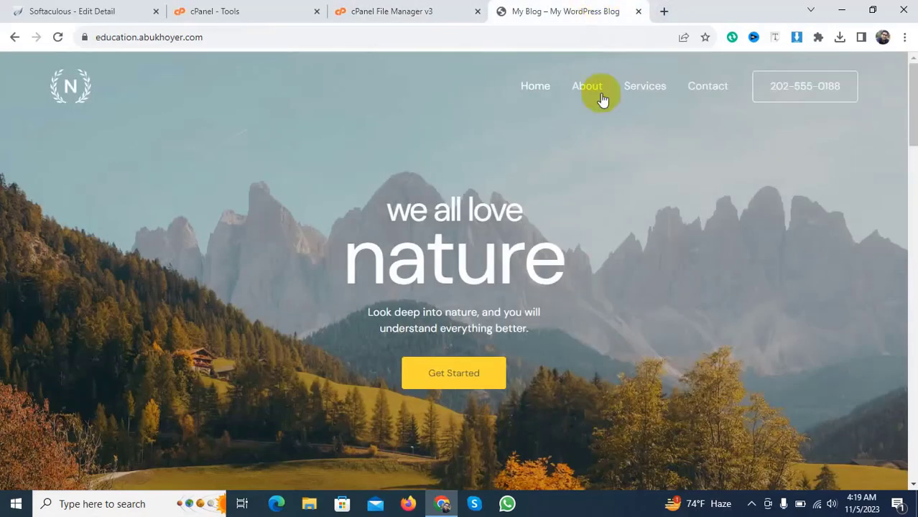
pyautogui.click(58, 37)
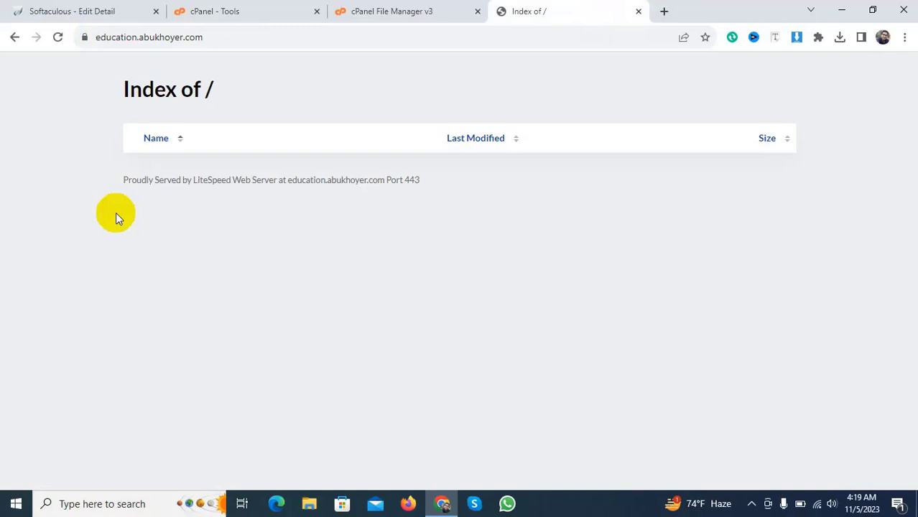
# Step: Upload wp-admin.zip from Downloads into the emptied education.abukhoyer.com folder
pyautogui.click(385, 11)
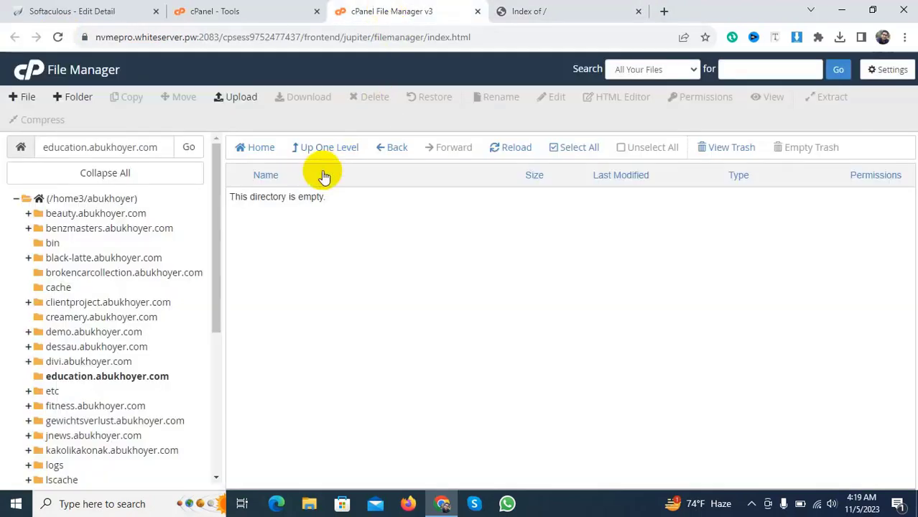
pyautogui.click(227, 96)
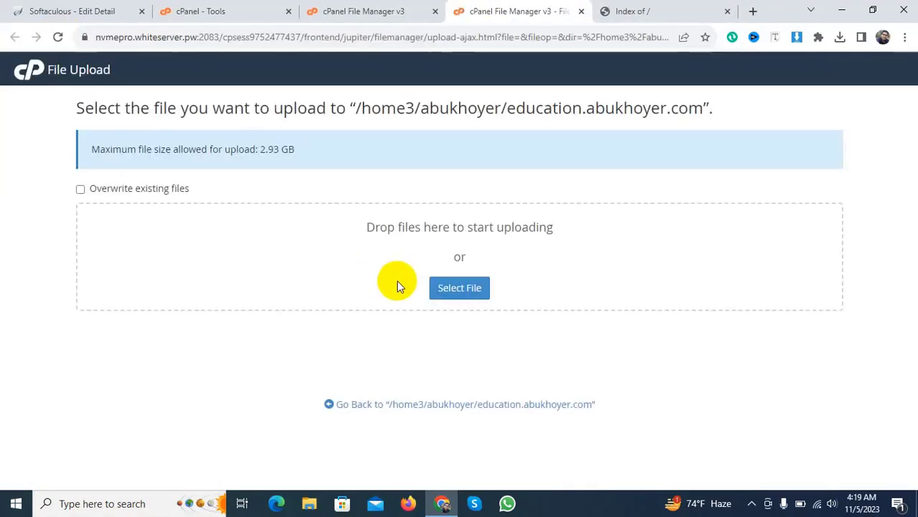
pyautogui.click(448, 289)
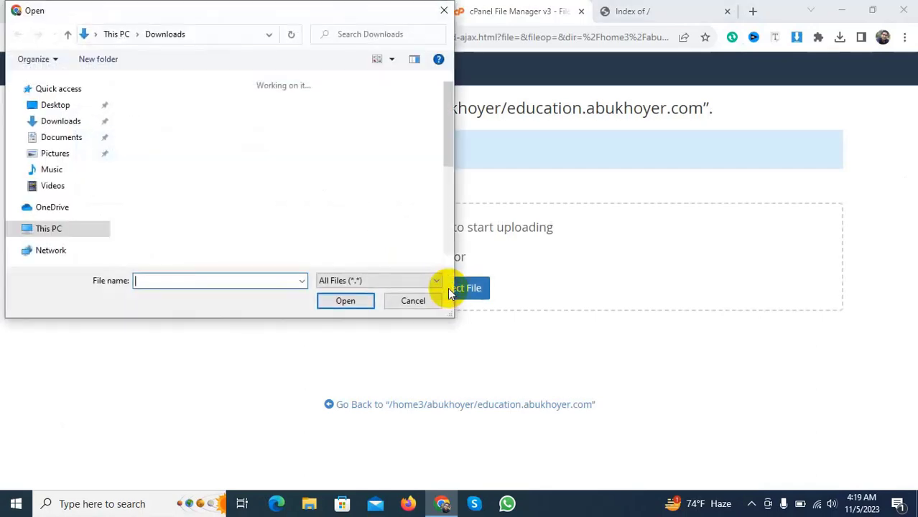
pyautogui.doubleClick(207, 120)
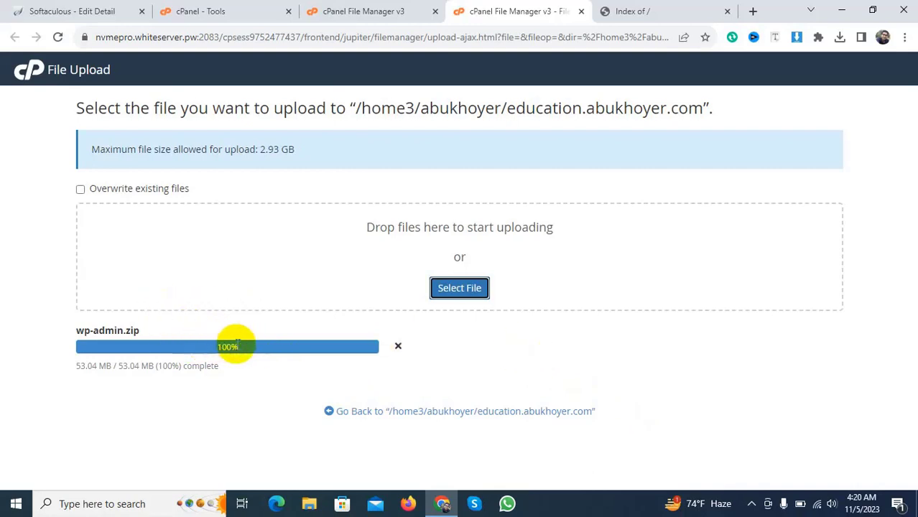
pyautogui.click(509, 367)
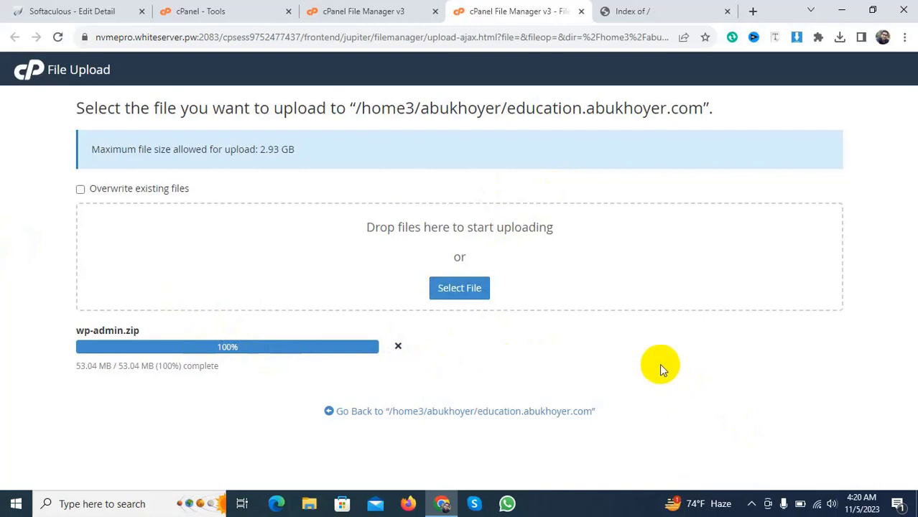
# Step: Reload the education site, go back from the upload page to the education folder, and refresh File Manager to look for the archive
pyautogui.click(647, 11)
pyautogui.click(58, 37)
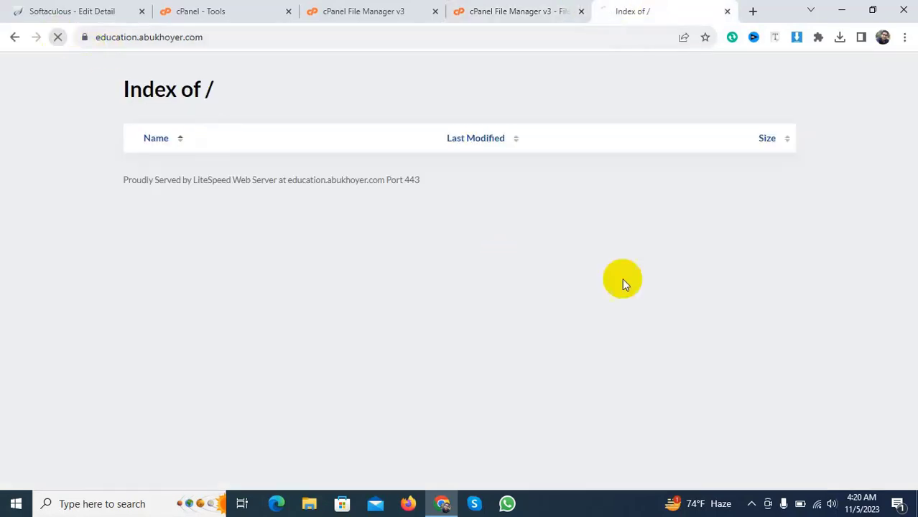
pyautogui.click(478, 8)
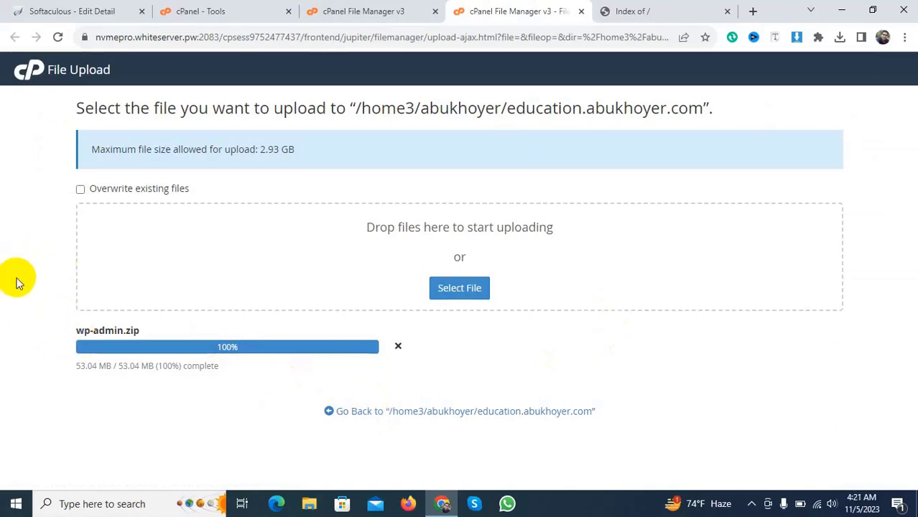
pyautogui.click(387, 413)
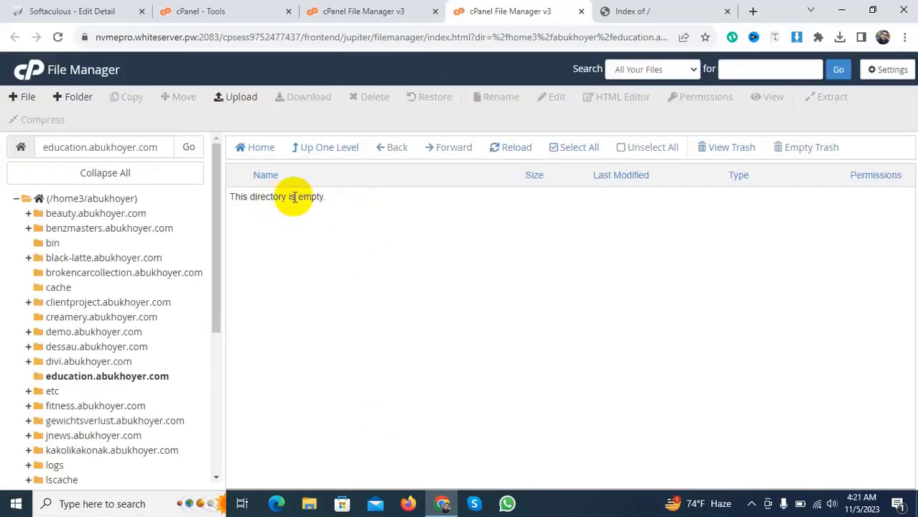
pyautogui.click(57, 31)
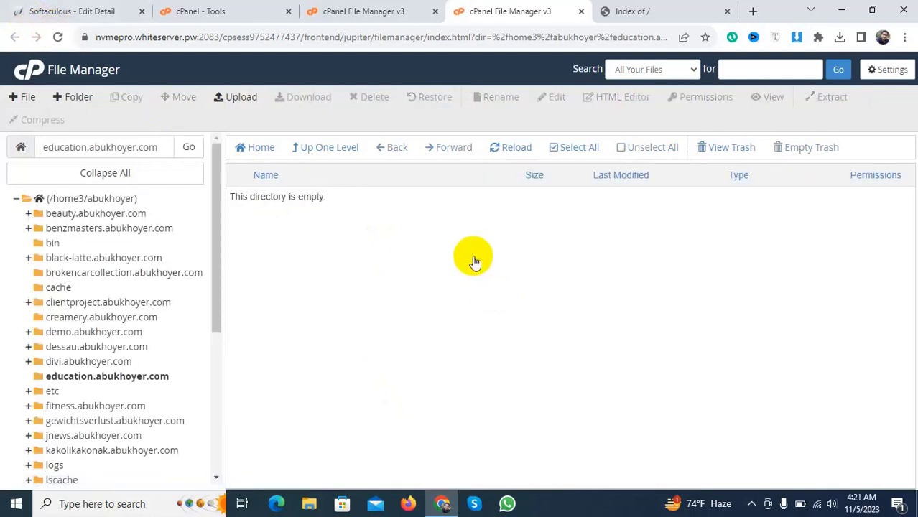
pyautogui.click(377, 11)
pyautogui.click(58, 36)
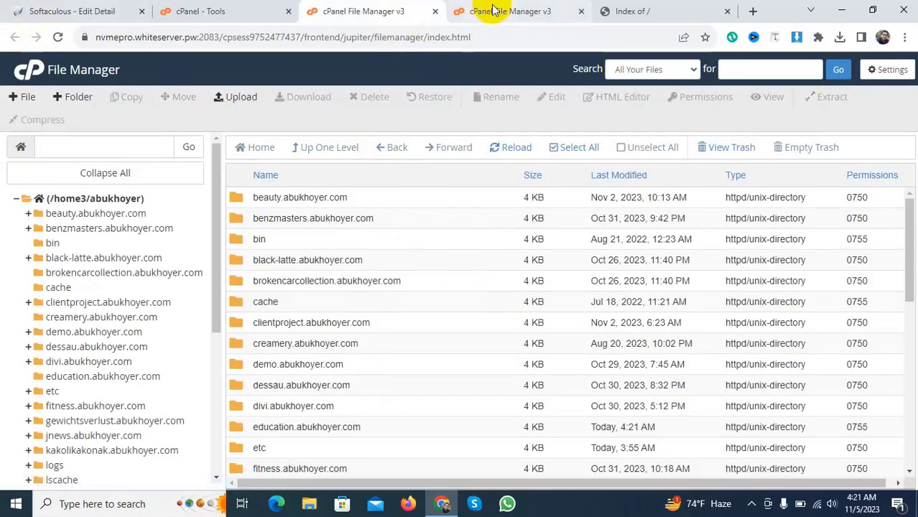
pyautogui.click(519, 10)
pyautogui.click(239, 97)
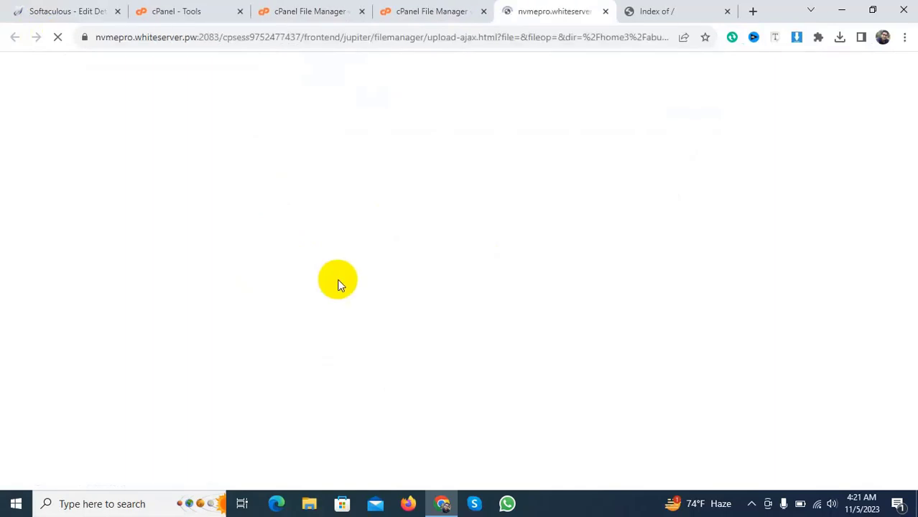
pyautogui.click(459, 287)
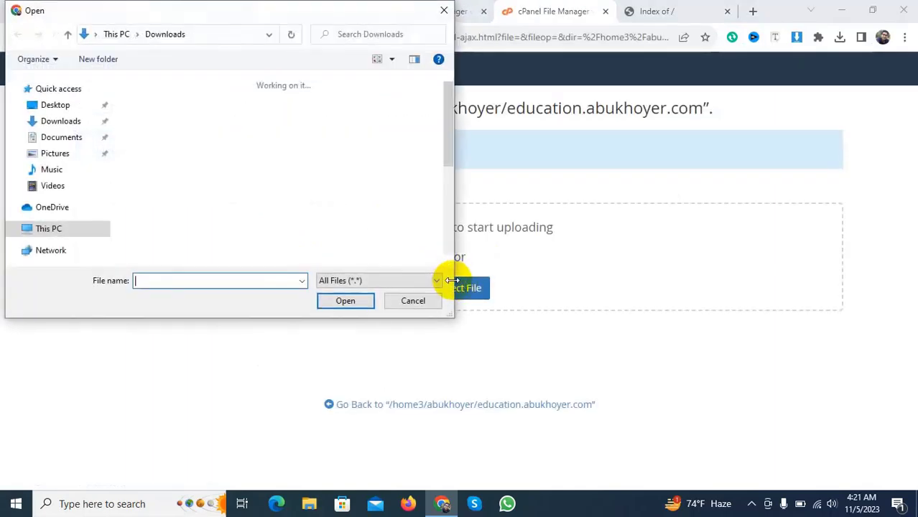
pyautogui.doubleClick(200, 116)
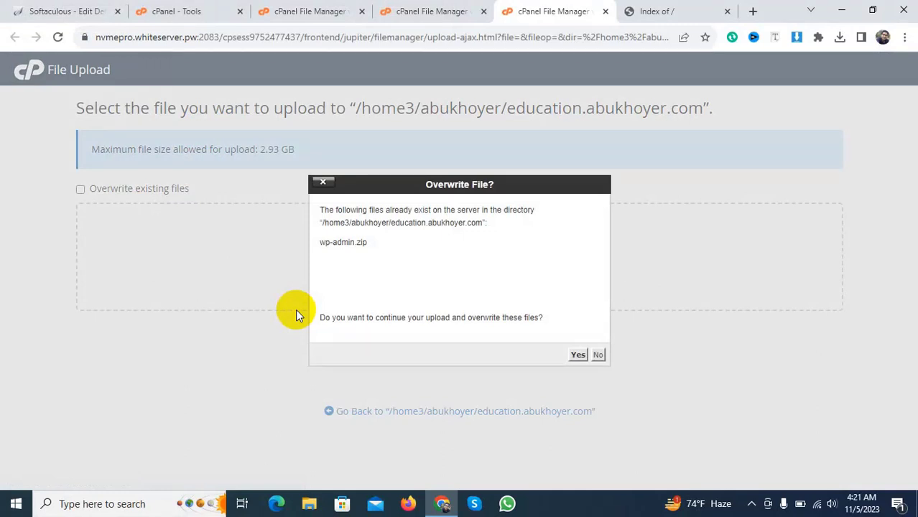
pyautogui.click(599, 356)
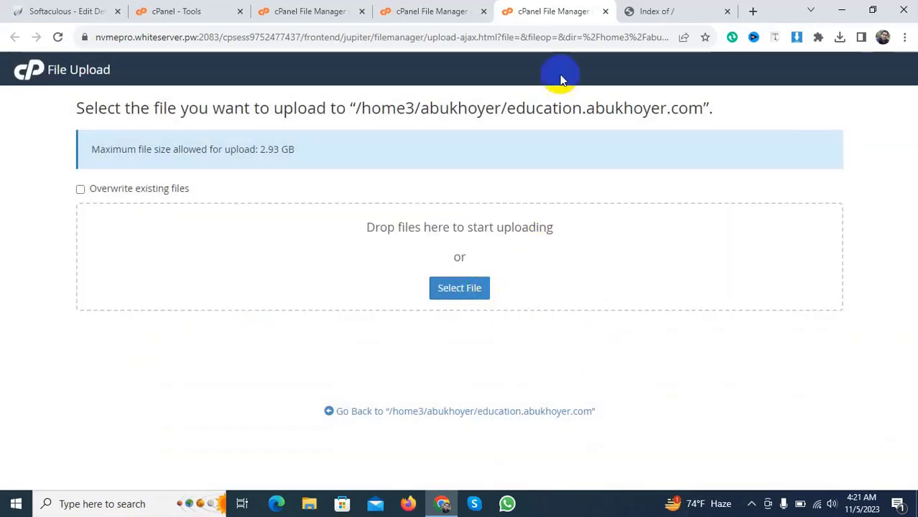
pyautogui.click(605, 11)
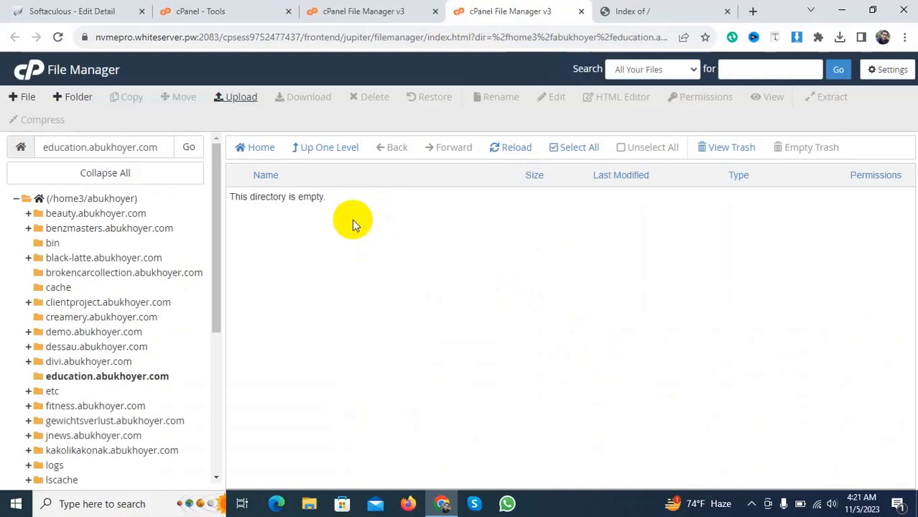
# Step: Refresh the education folder, extract wp-admin.zip into /education.abukhoyer.com and close the extraction results
pyautogui.click(59, 37)
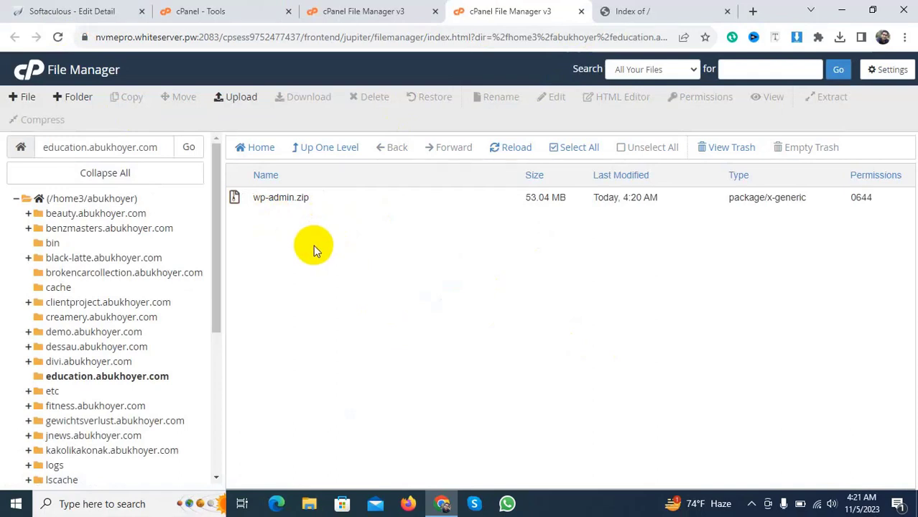
pyautogui.rightClick(240, 199)
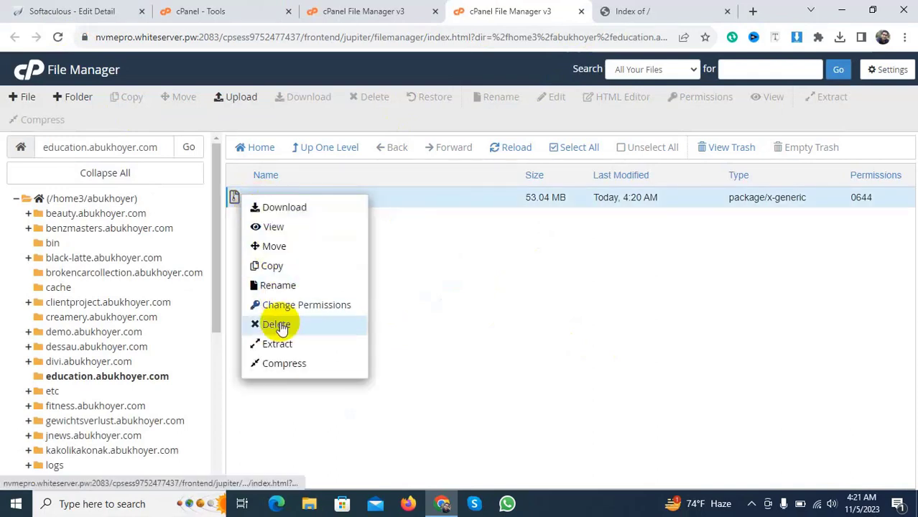
pyautogui.click(286, 348)
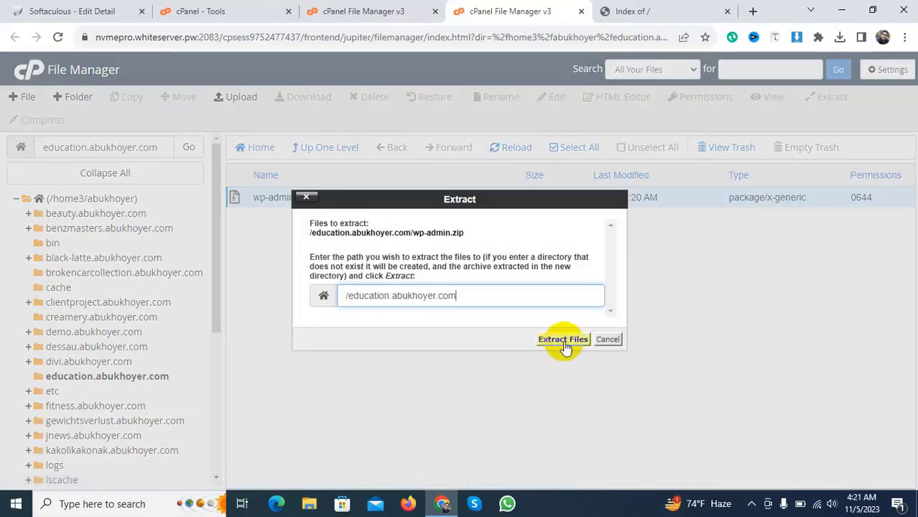
pyautogui.click(568, 342)
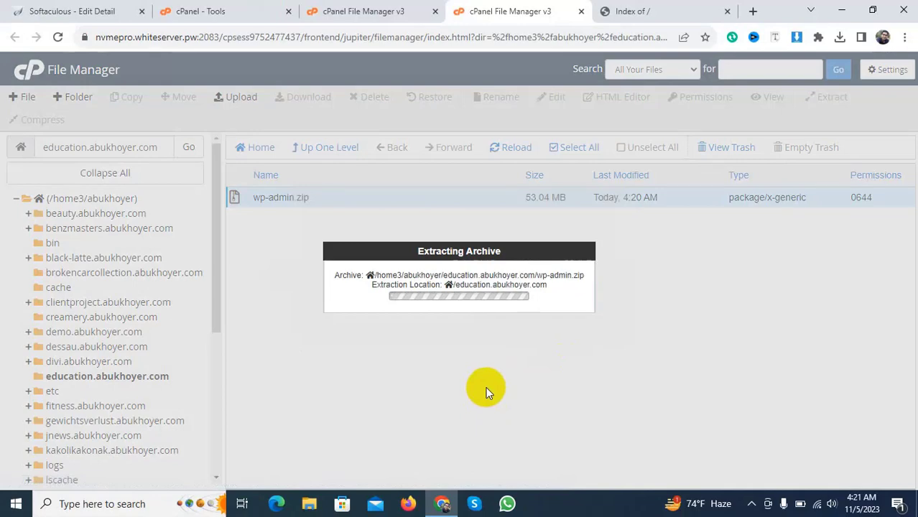
pyautogui.click(676, 409)
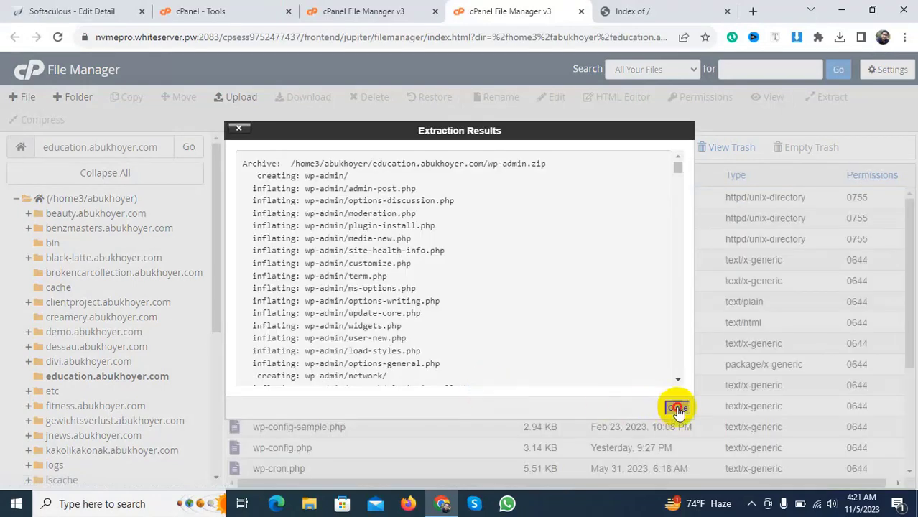
# Step: Review the extracted WordPress files and reload the education site to check the restore
pyautogui.scroll(-1, 416, 329)
pyautogui.scroll(-3, 415, 327)
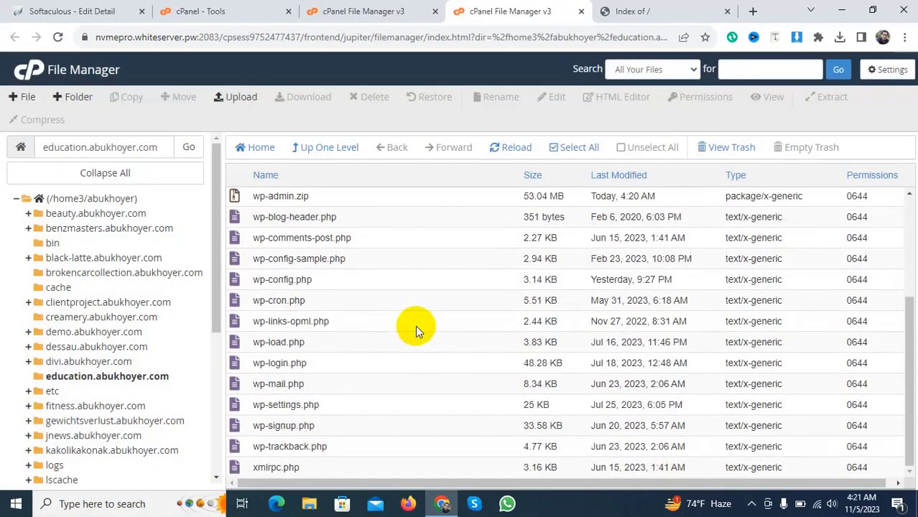
pyautogui.click(659, 18)
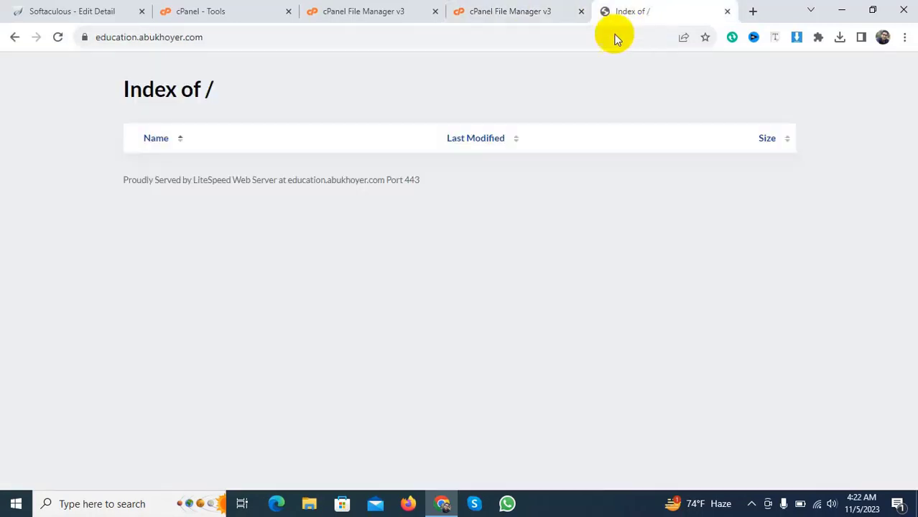
pyautogui.click(58, 36)
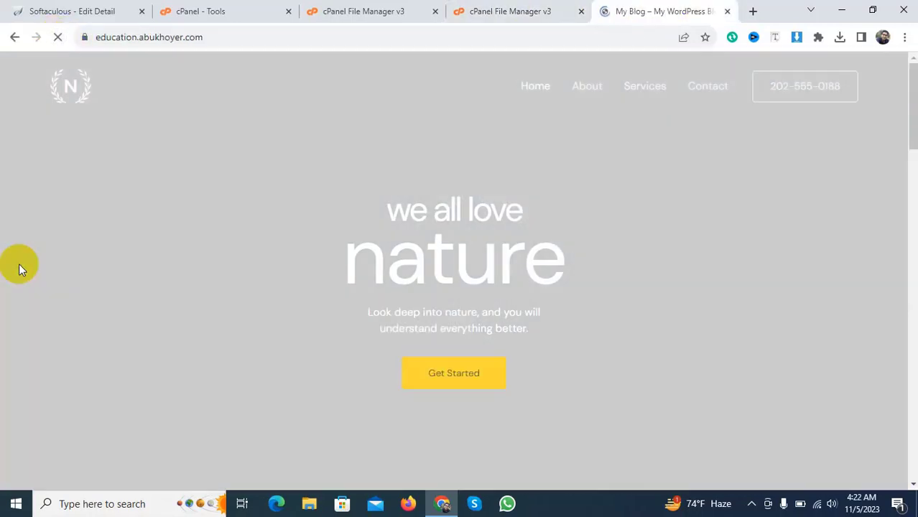